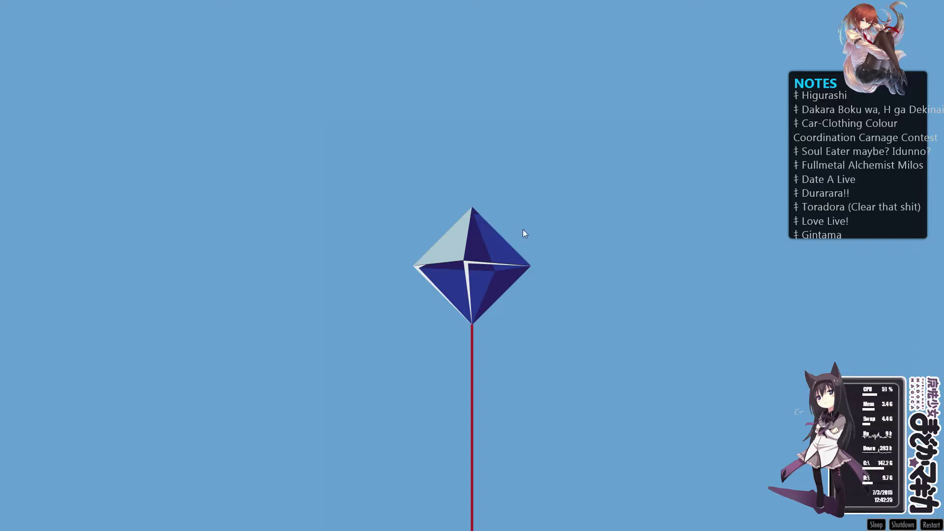
- Unload the Notes skin, then bring up the system-monitor skin's menu to unload it
right_click(865, 226)
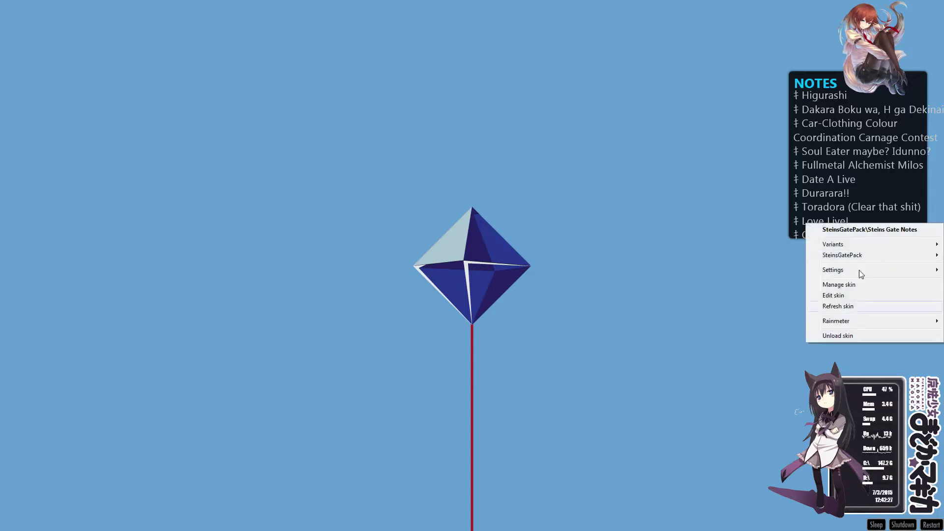
left_click(828, 336)
right_click(880, 398)
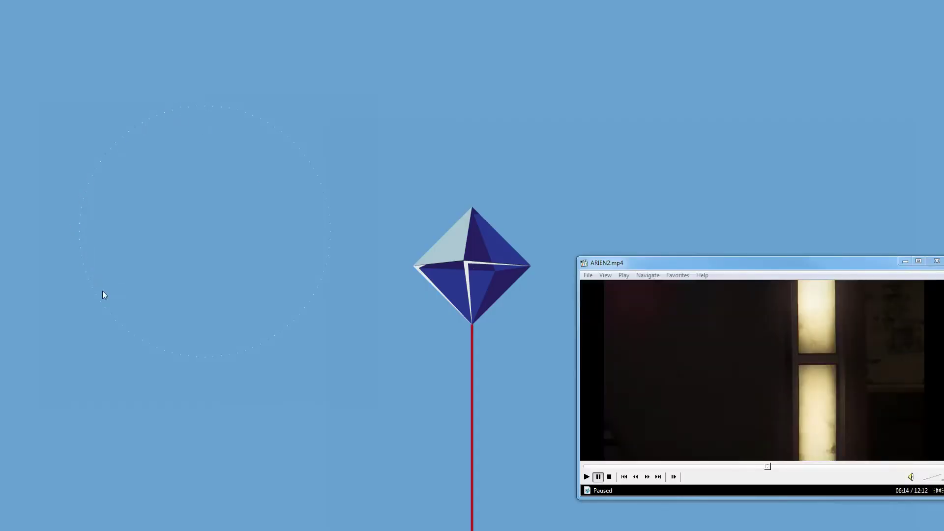
- Resume ARIEN2.mp4 in MPC-HC and turn its volume down
left_click(781, 417)
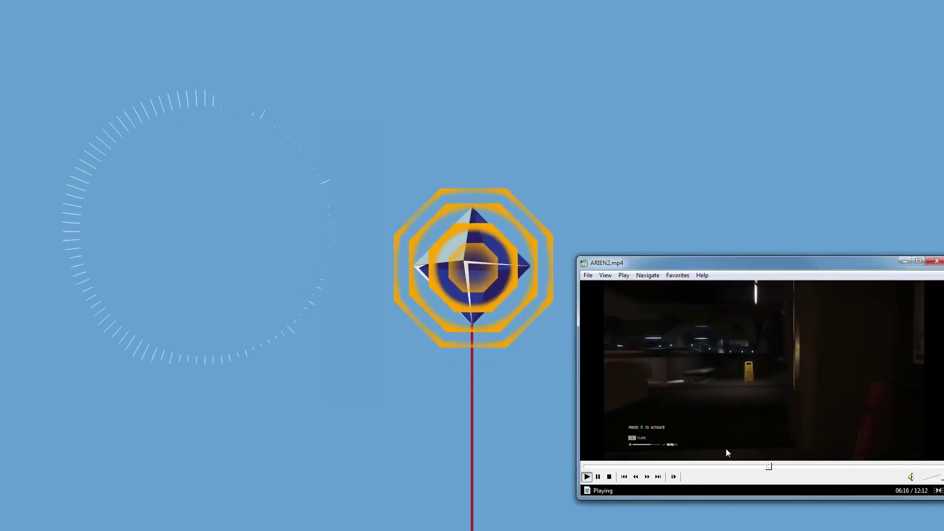
left_click(932, 478)
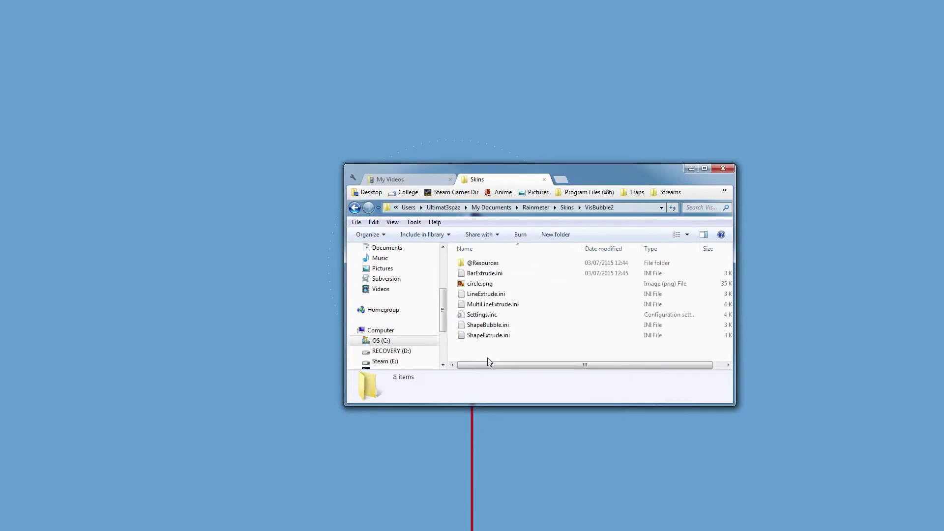
- Select VisBubble2's Settings.inc and choose to edit it in Notepad++
left_click(474, 315)
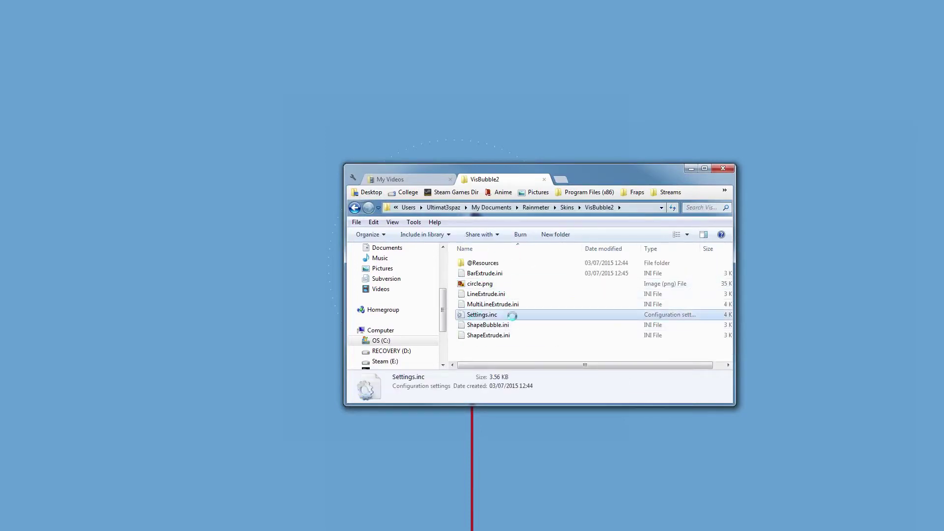
right_click(474, 315)
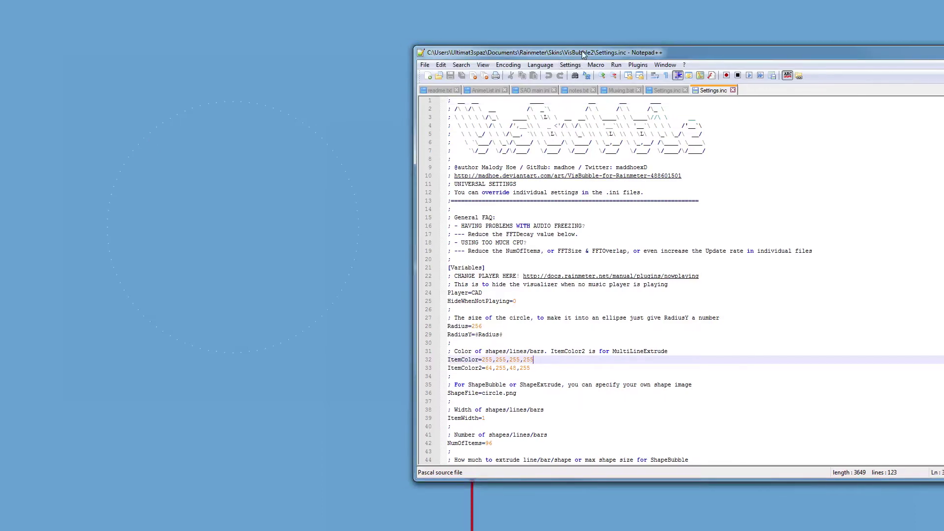
- Snap Notepad++ to the right half and check the Radius 256 and ItemColor settings
key("super+Right")
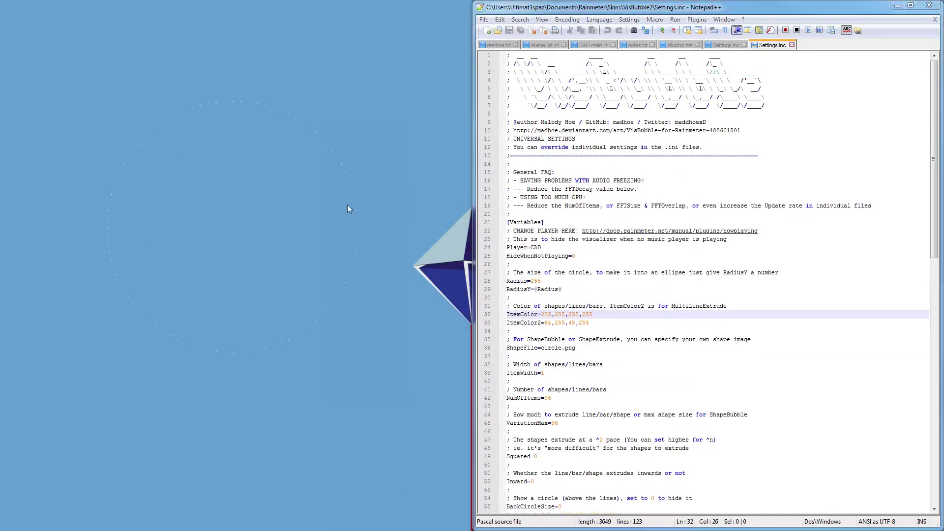
left_click(632, 318)
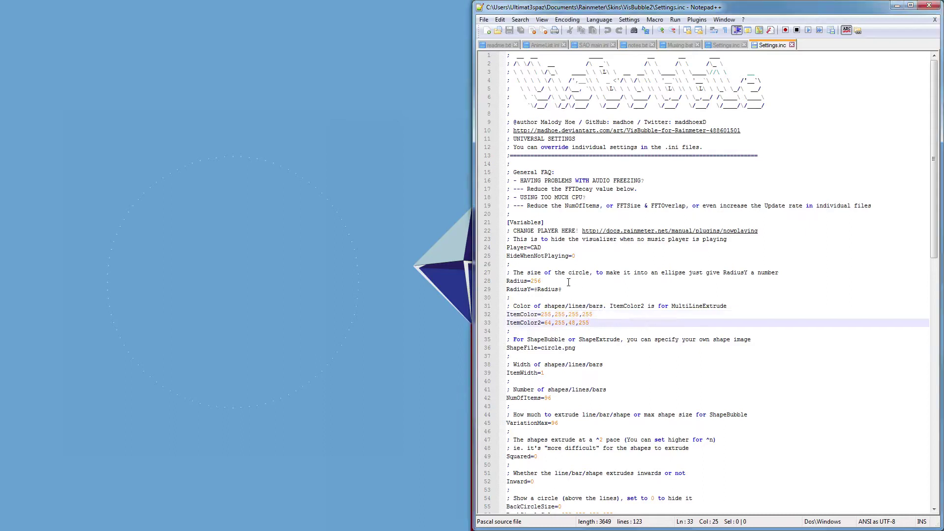
left_click_drag(541, 281, 534, 281)
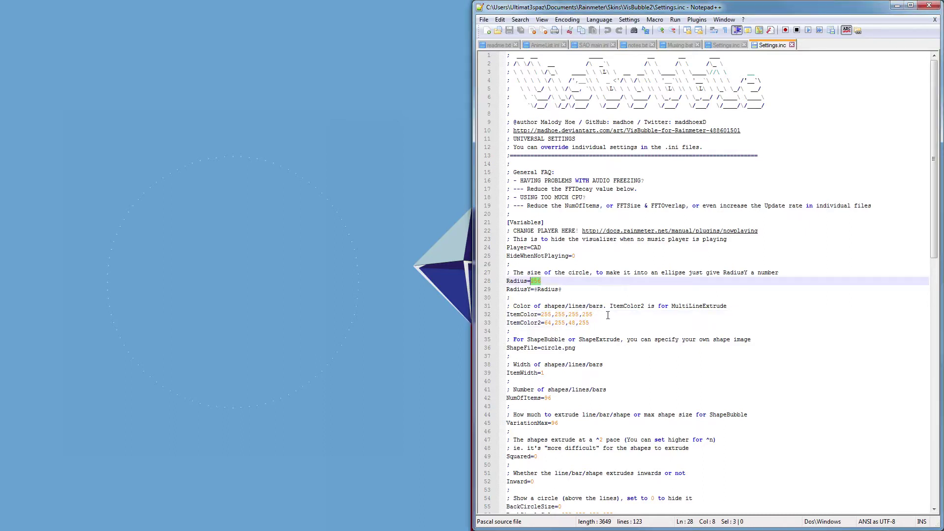
left_click(544, 315)
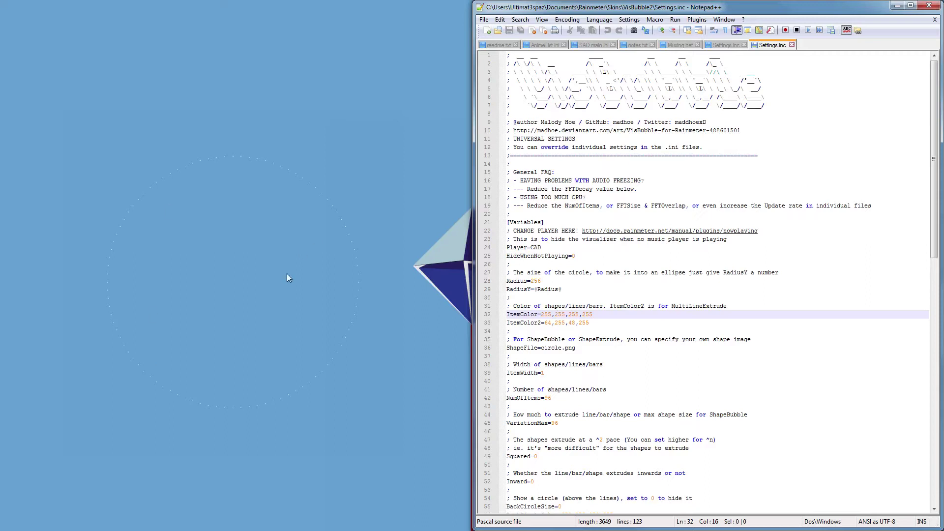
key("Up")
key("Down")
- Select the ItemColor and ItemColor2 values, then bring up the visualizer's Variants menu
left_click_drag(582, 315, 594, 314)
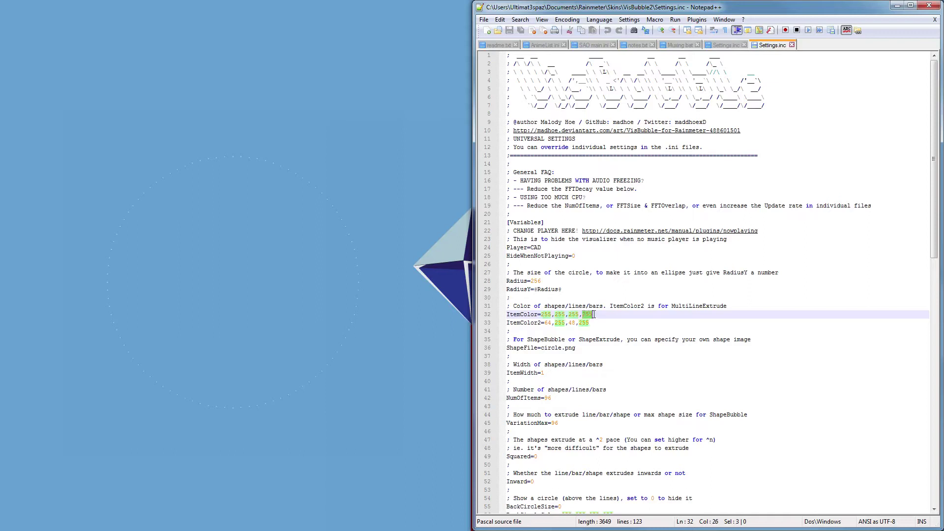
left_click(594, 323)
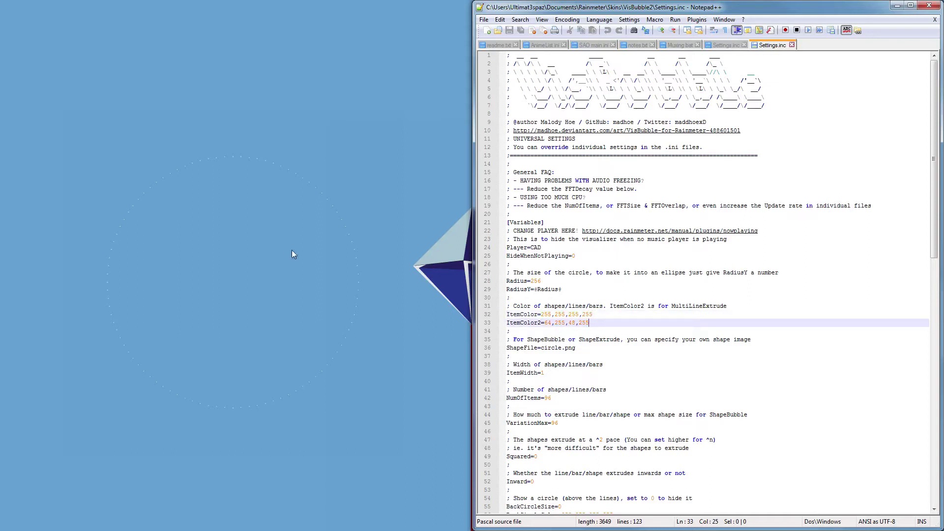
left_click_drag(591, 323, 506, 323)
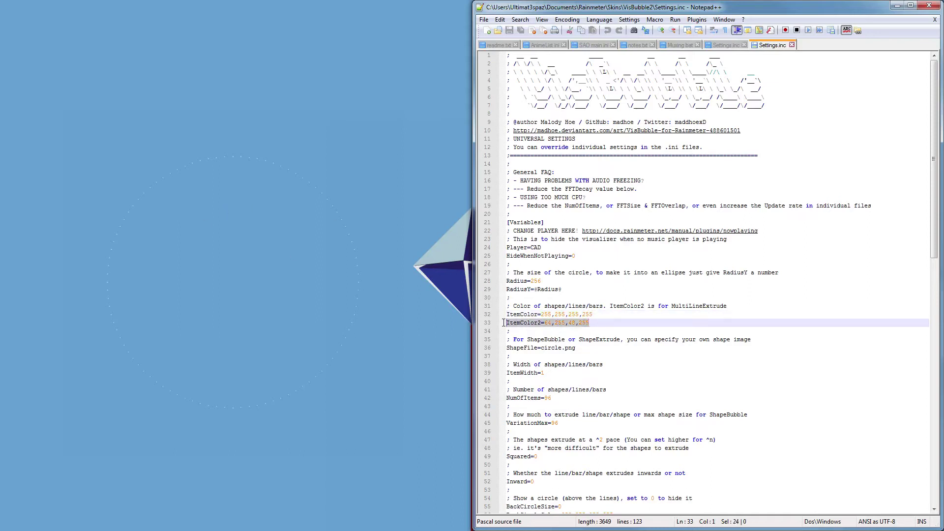
left_click(304, 212)
right_click(305, 213)
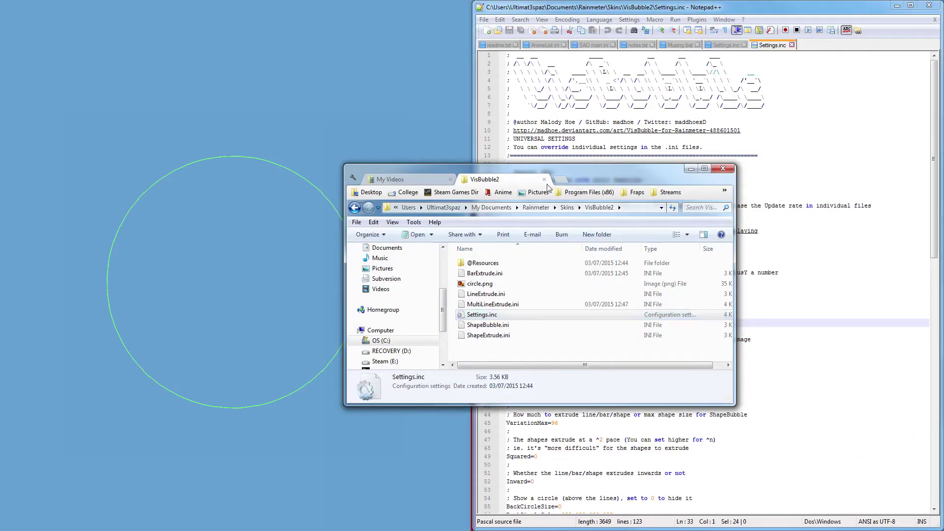
- Switch Explorer to My Videos, scroll down, and pick CiSGo9.mp4
left_click(411, 178)
scroll(574, 307, "down", 10)
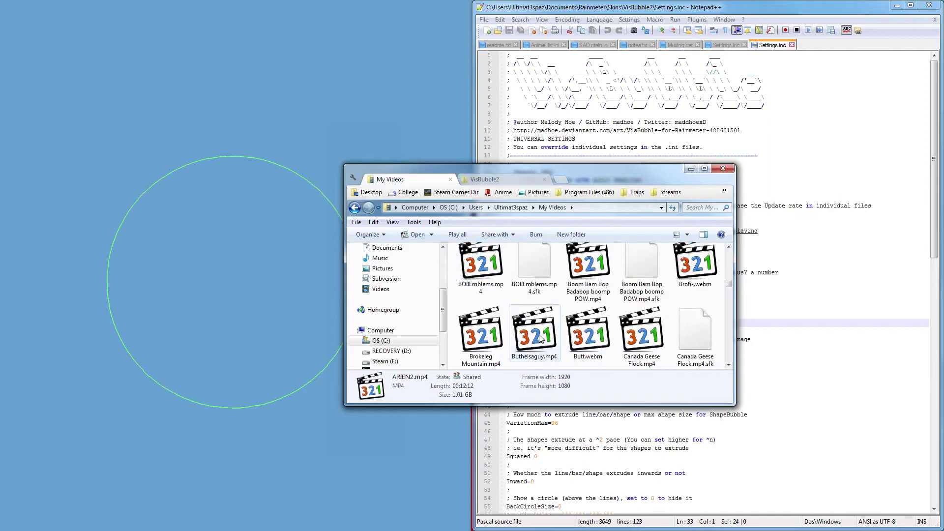
scroll(545, 330, "down", 3)
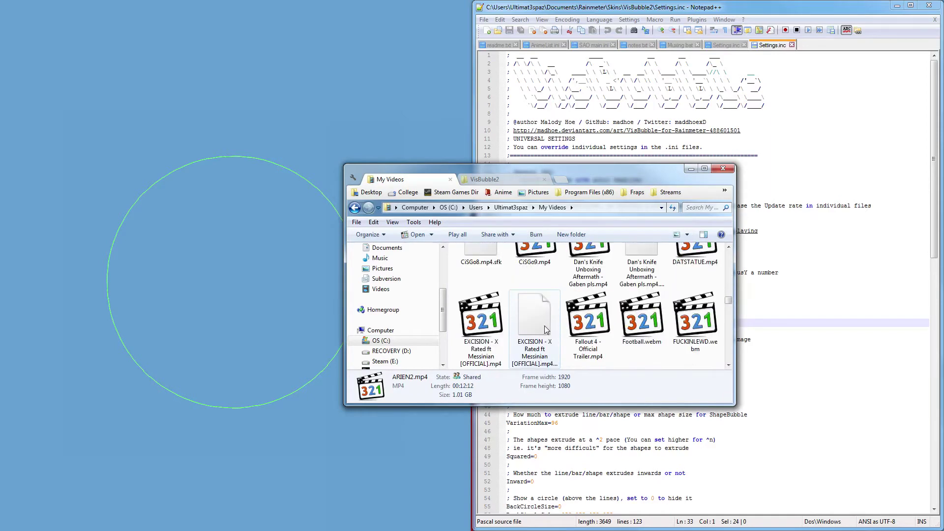
left_click(544, 326)
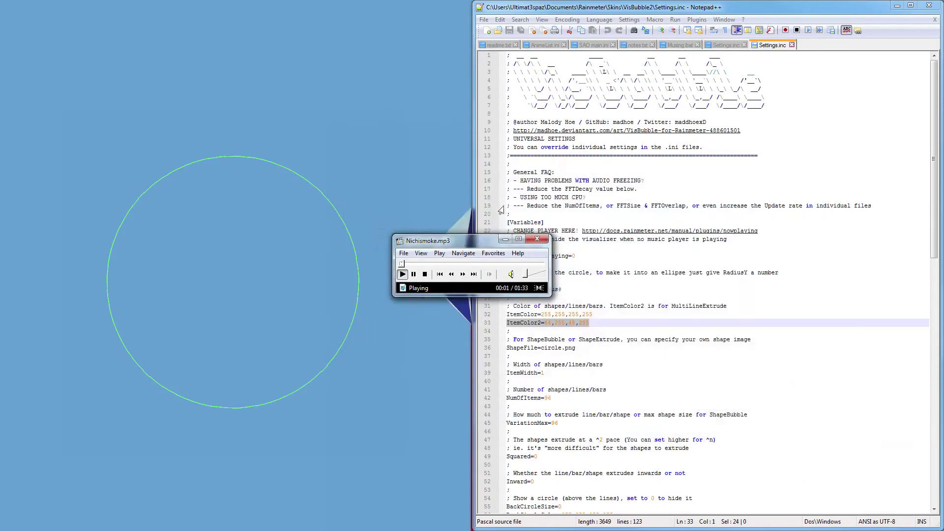
- Set the Nichismoke.mp3 volume to 18% and move the player off the settings text
mouse_move(532, 277)
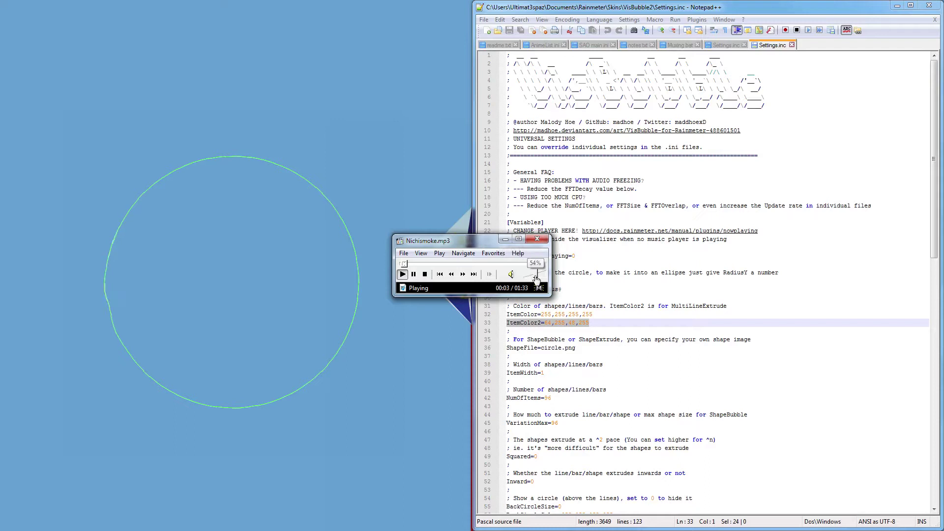
left_click_drag(532, 277, 536, 279)
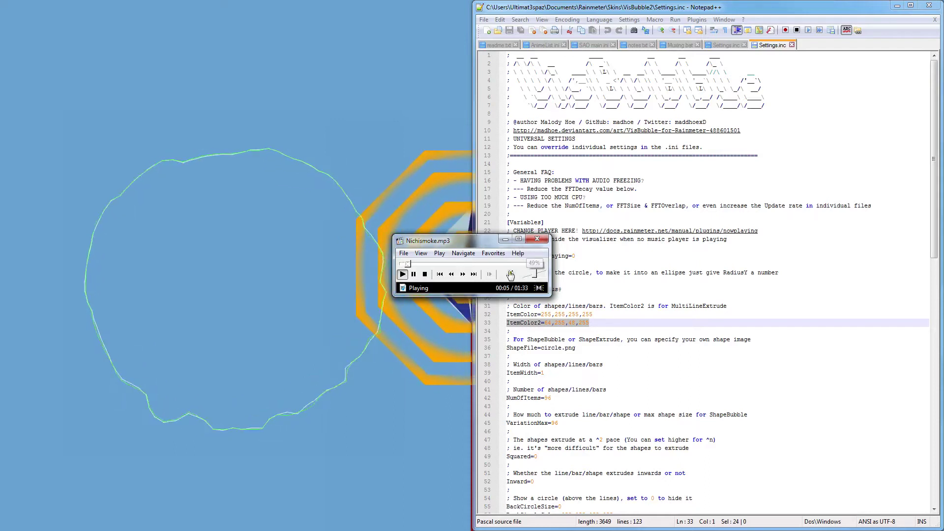
left_click(530, 275)
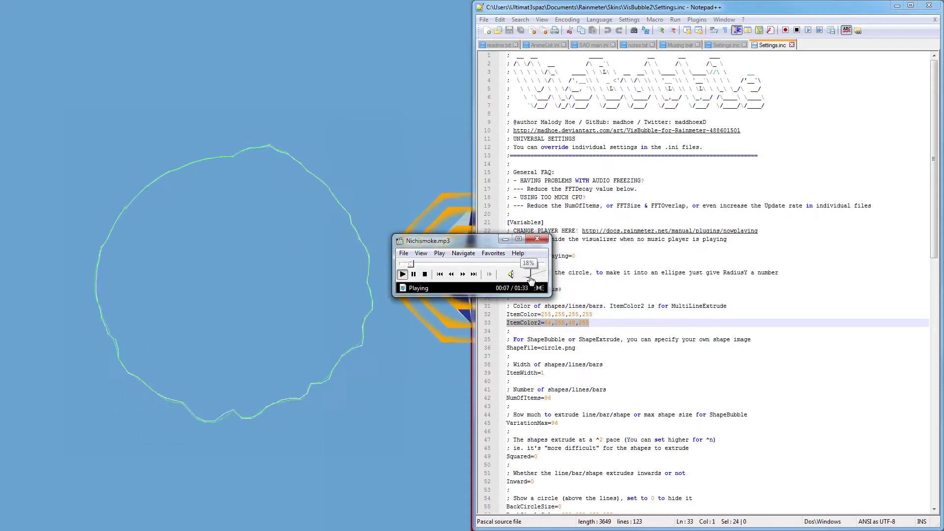
left_click_drag(467, 240, 608, 260)
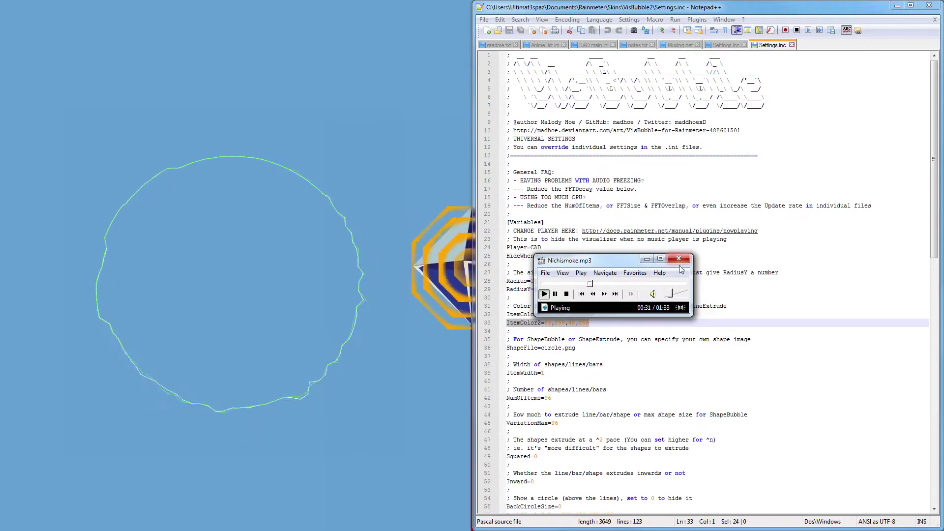
- Pause and minimize the music player, then switch the visualizer to the LineExtrude variant
key("space")
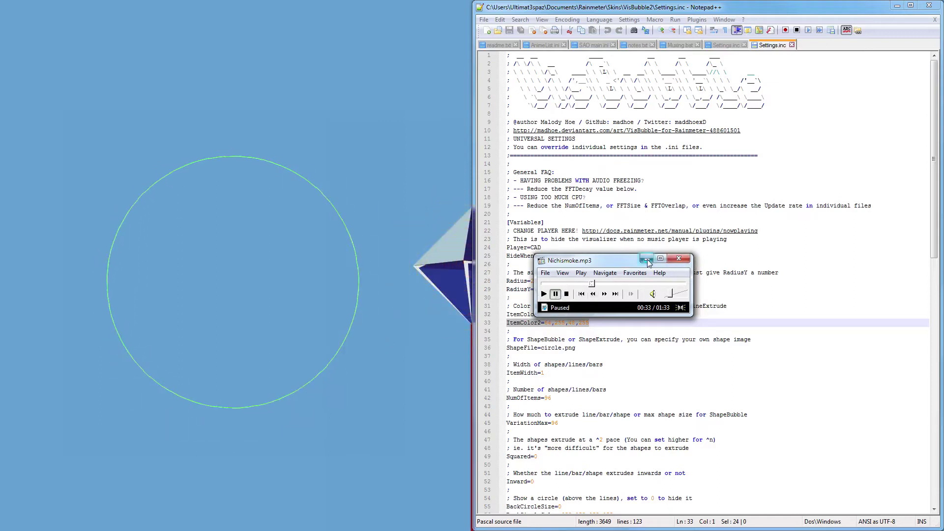
left_click(646, 259)
right_click(336, 351)
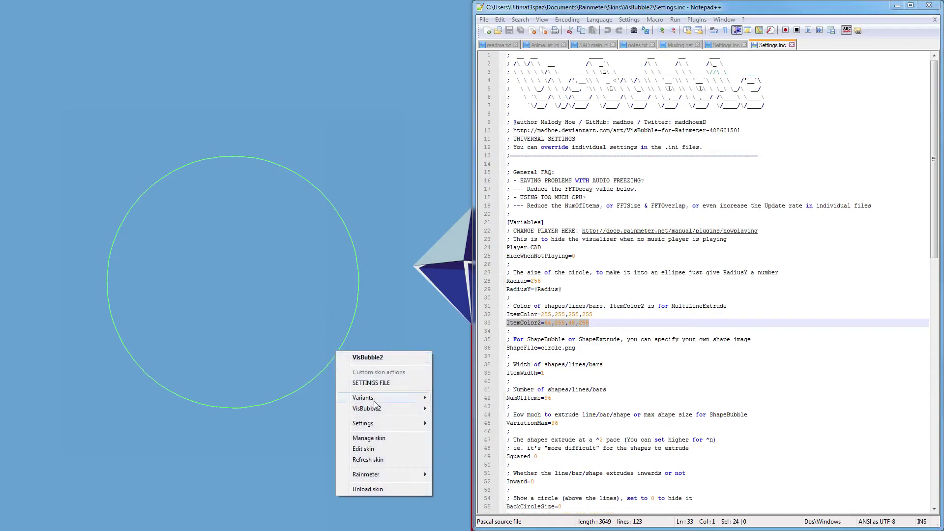
mouse_move(378, 399)
left_click(454, 408)
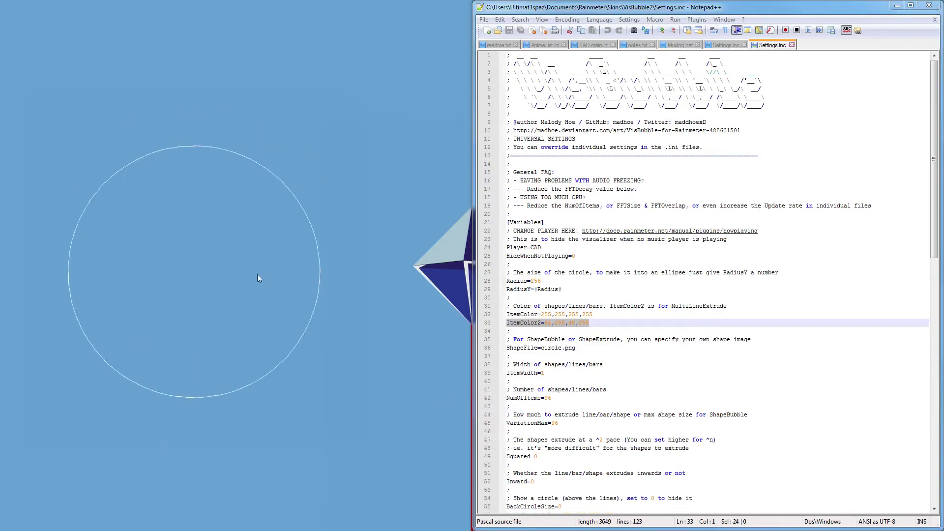
- Switch the visualizer to the ShapeBubble.ini variant
right_click(284, 270)
mouse_move(323, 320)
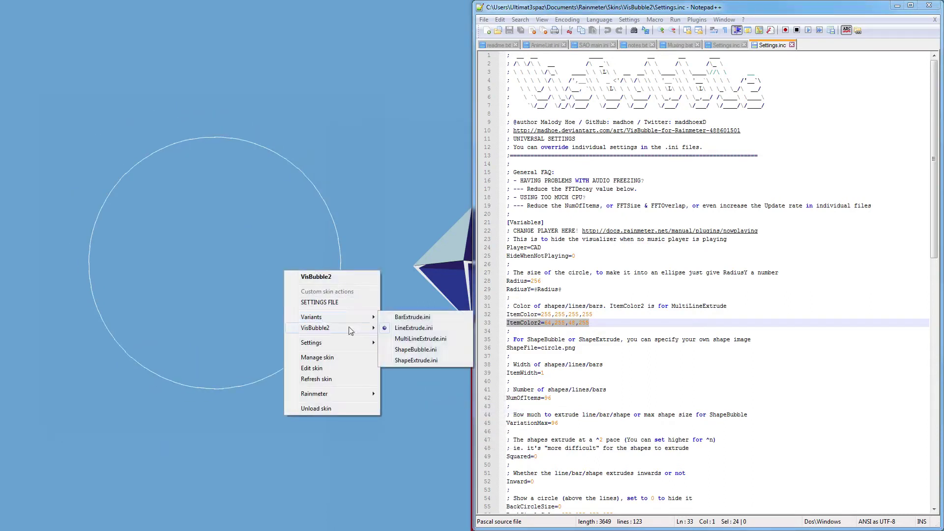
left_click(421, 354)
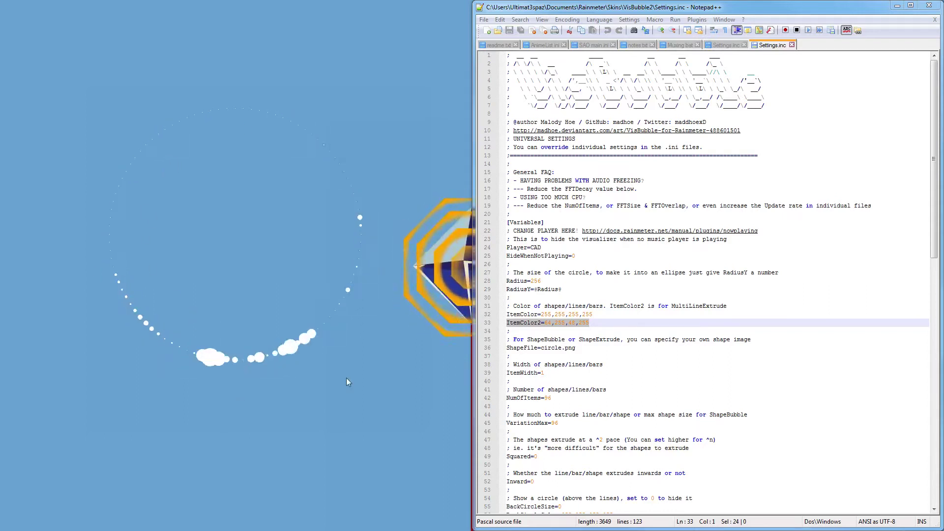
right_click(356, 217)
mouse_move(433, 264)
left_click(486, 296)
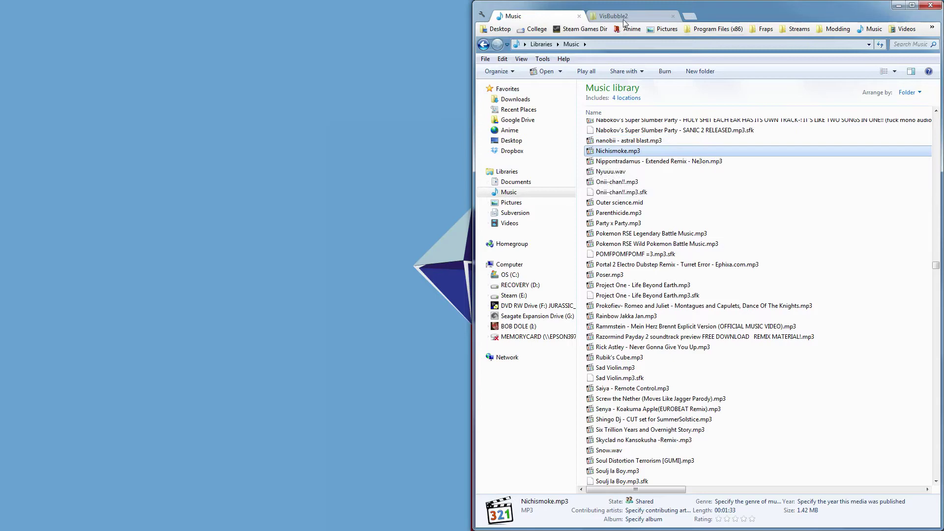
- Open Settings.inc from Skins\VisBubble2 in Notepad++
left_click(623, 17)
left_click(755, 44)
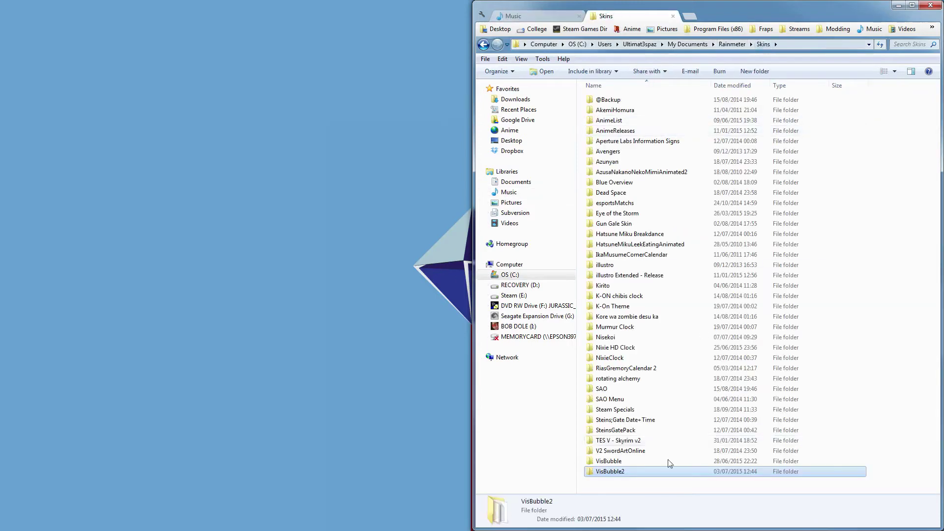
double_click(619, 471)
right_click(624, 152)
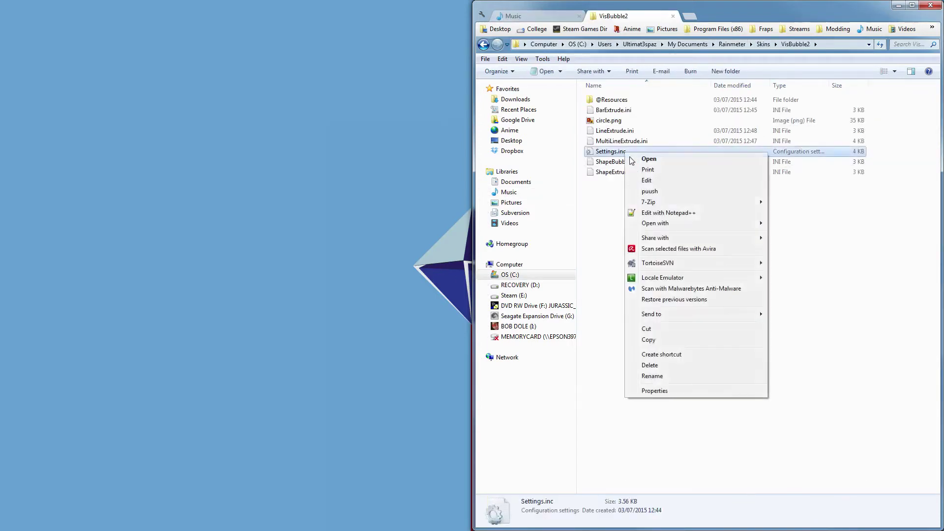
left_click(755, 53)
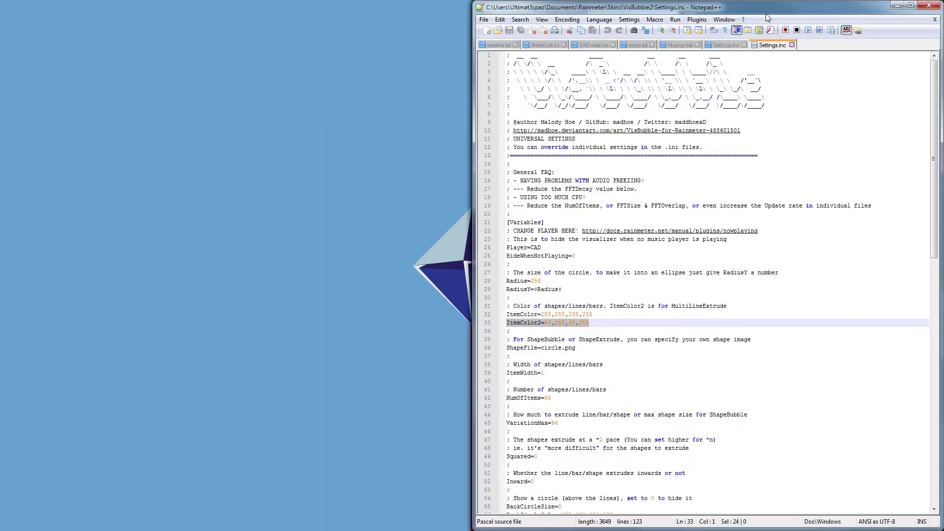
- Compare the VisBubble and VisBubble2 Settings.inc tabs
left_click(725, 45)
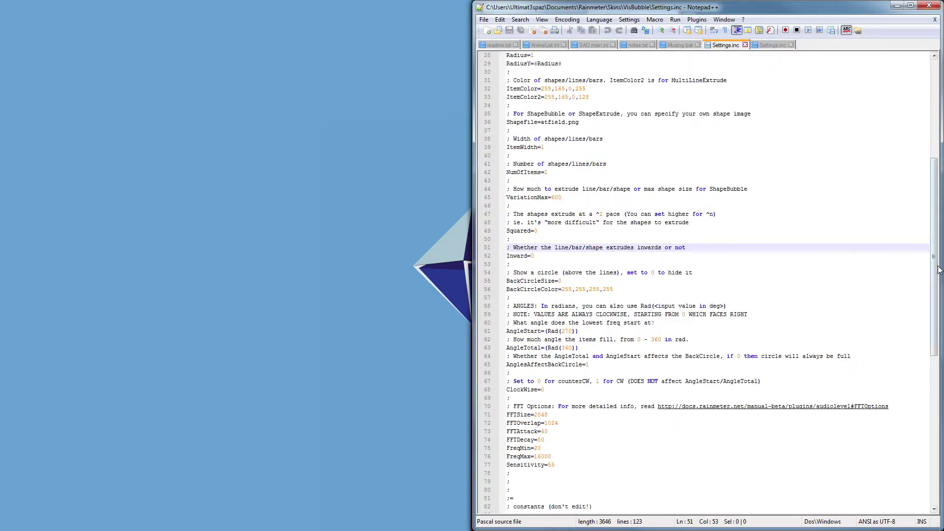
scroll(935, 271, "up", 9)
left_click(759, 45)
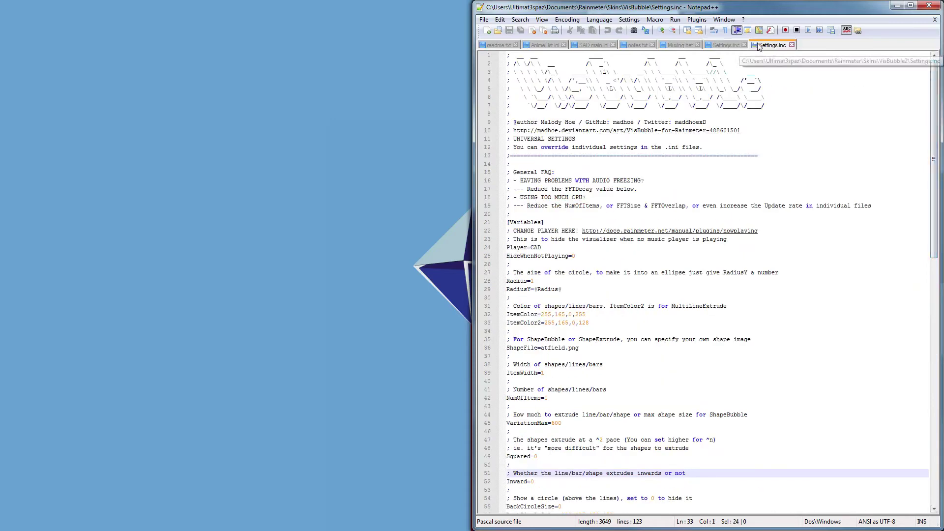
left_click(723, 45)
- Close Muxing.bat, readme.txt, AnimeList.ini, SAO main.ini and notes.txt, then re-snap Notepad++ right
left_click(697, 45)
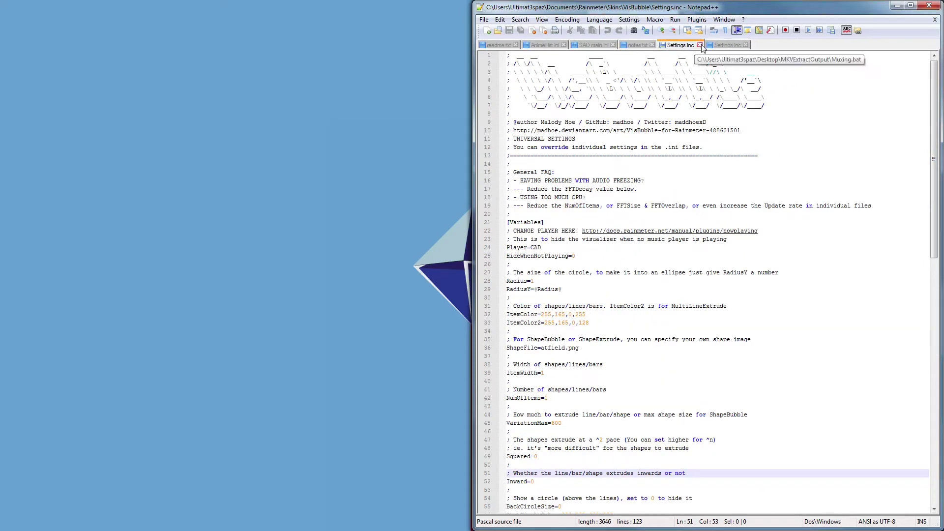
left_click(515, 45)
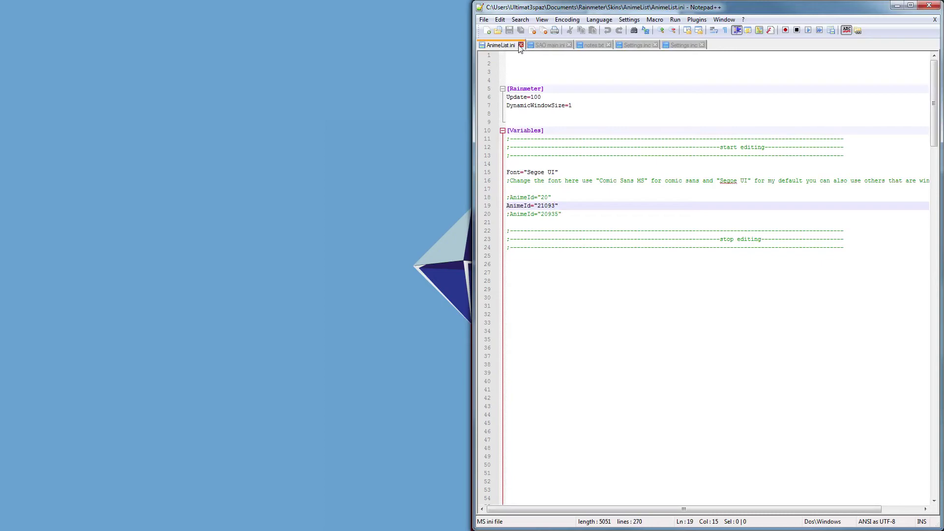
left_click(520, 45)
left_click(523, 45)
left_click(522, 46)
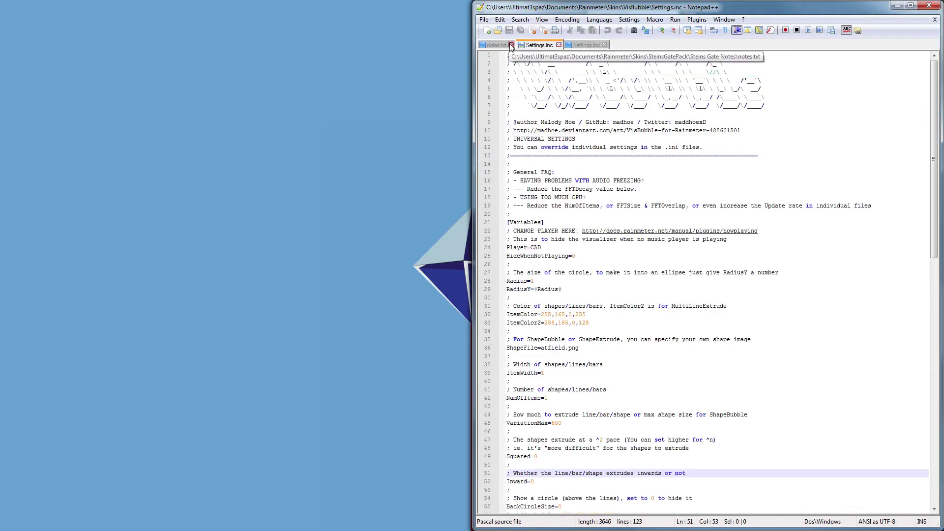
left_click(512, 45)
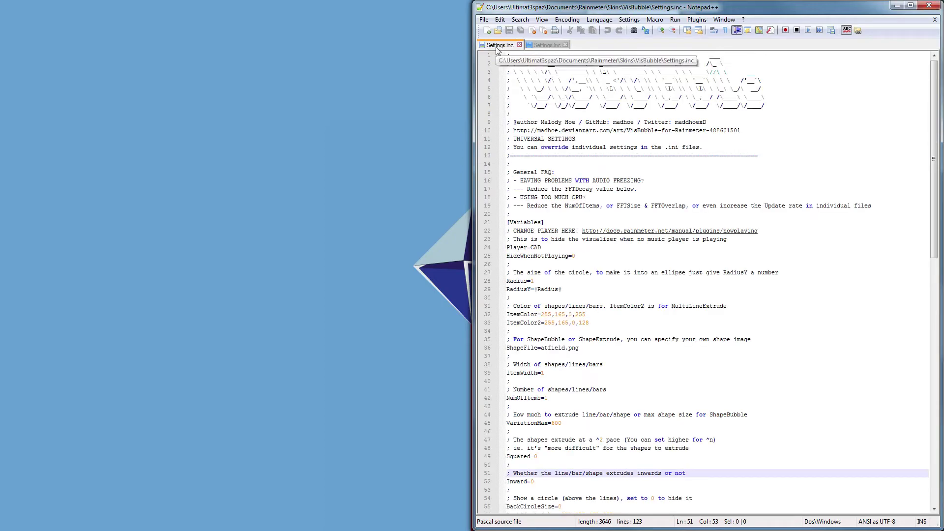
left_click_drag(581, 7, 505, 83)
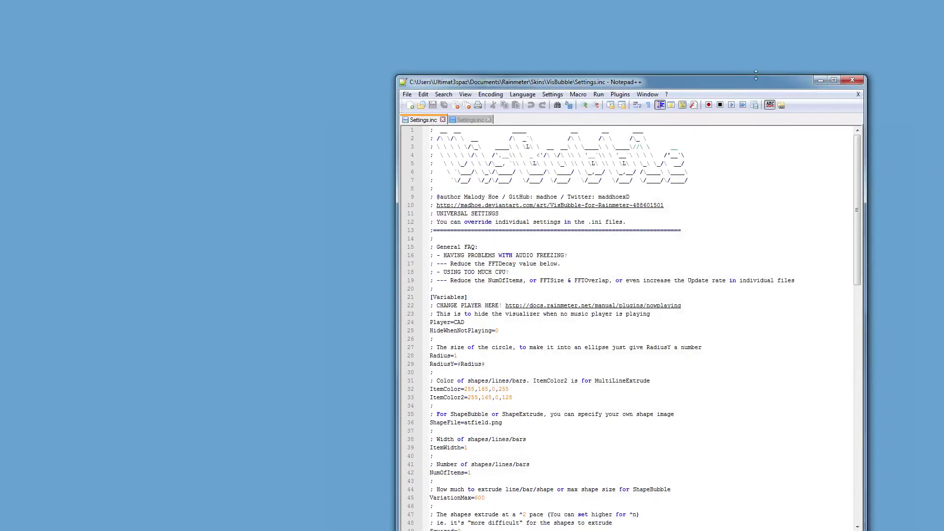
key("super+Right")
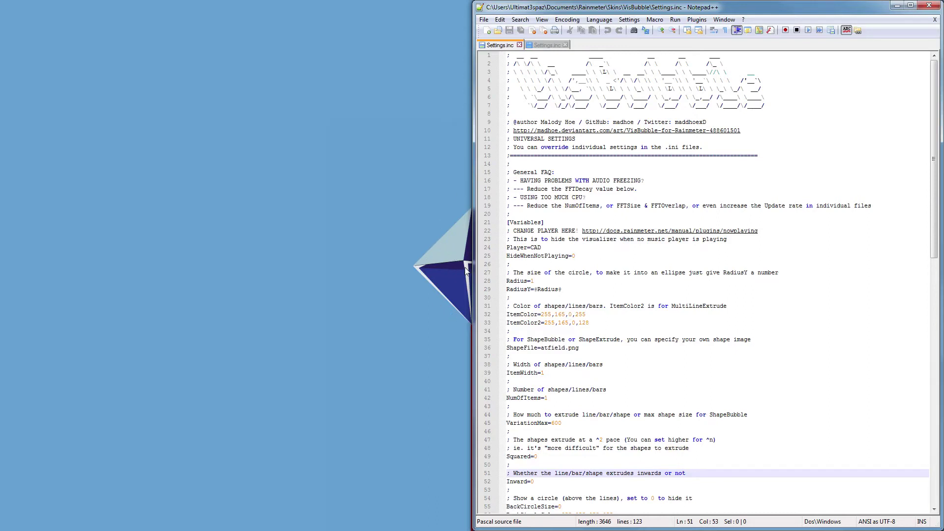
- Change Radius to 1 on line 28 of VisBubble's Settings.inc, then select VisBubble2's Radius 256
left_click(543, 45)
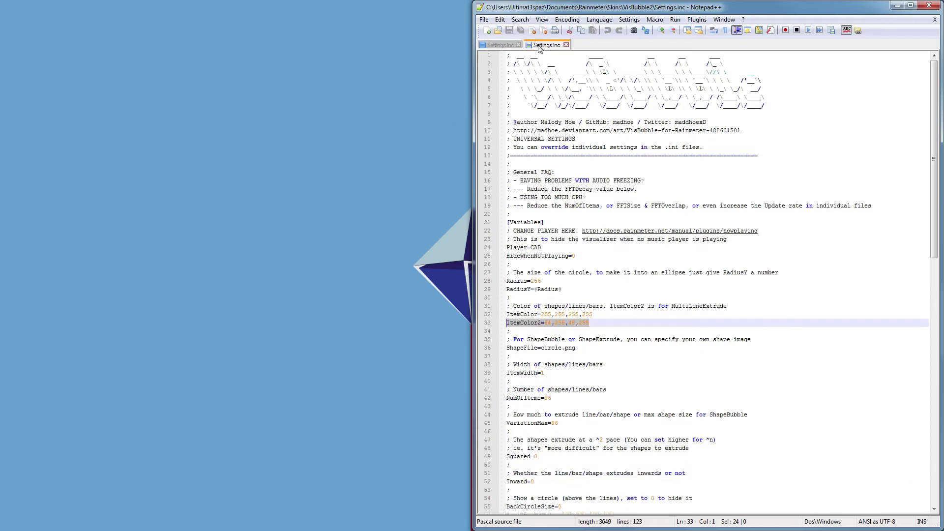
scroll(652, 379, "down", 3)
left_click(509, 46)
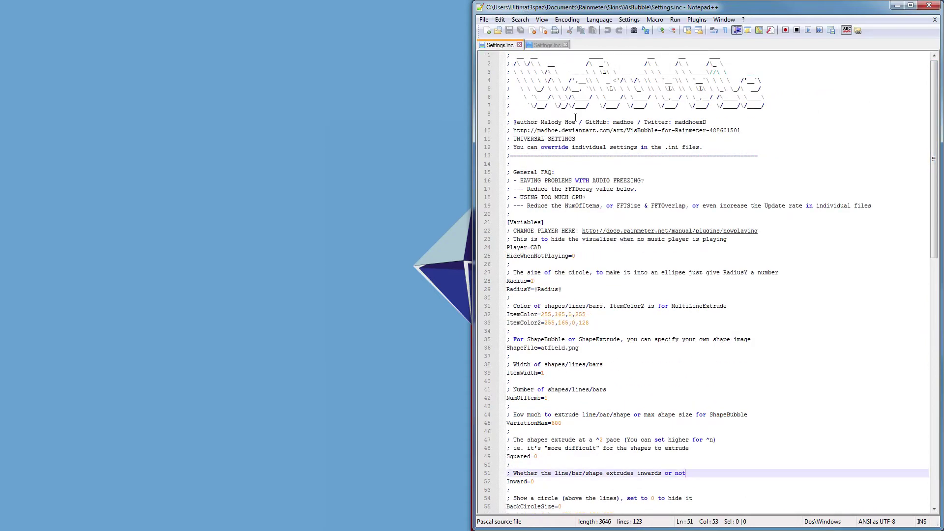
left_click(592, 225)
scroll(592, 252, "down", 3)
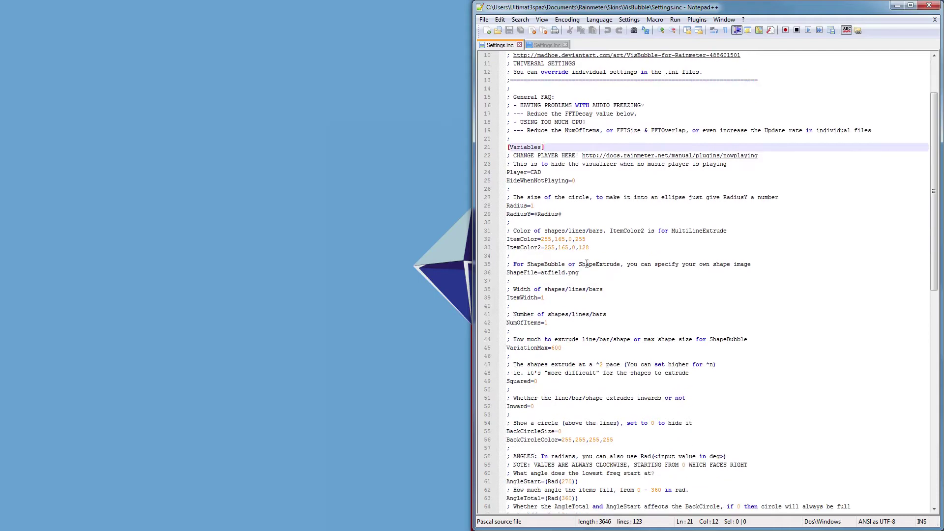
left_click(553, 205)
key("BackSpace")
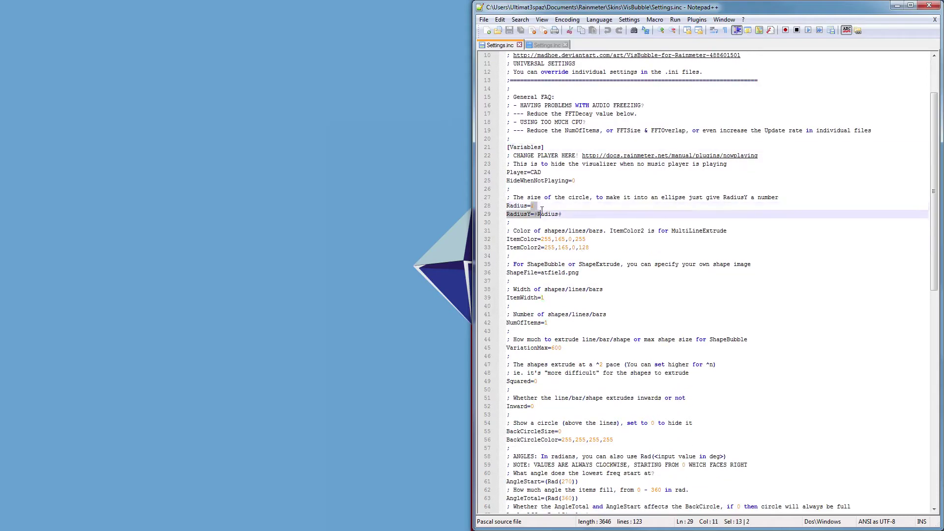
type("1")
left_click(535, 47)
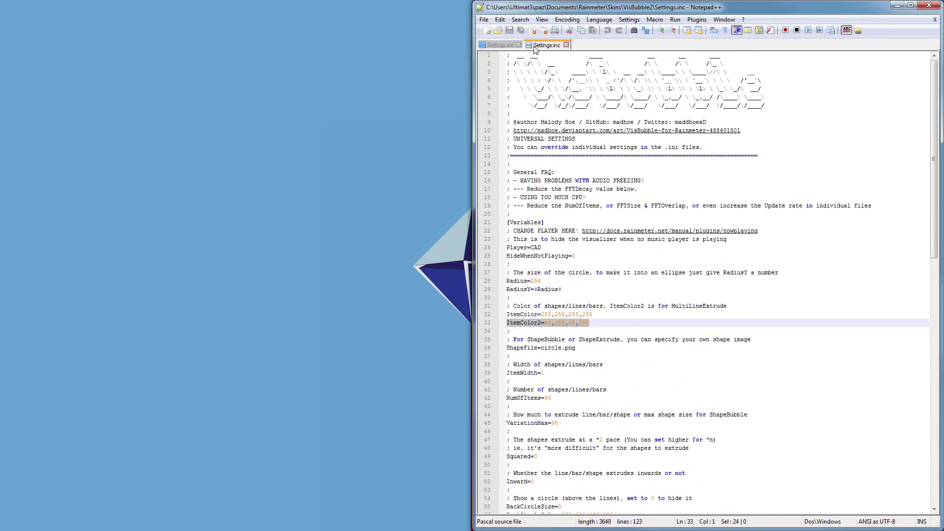
left_click_drag(541, 281, 531, 282)
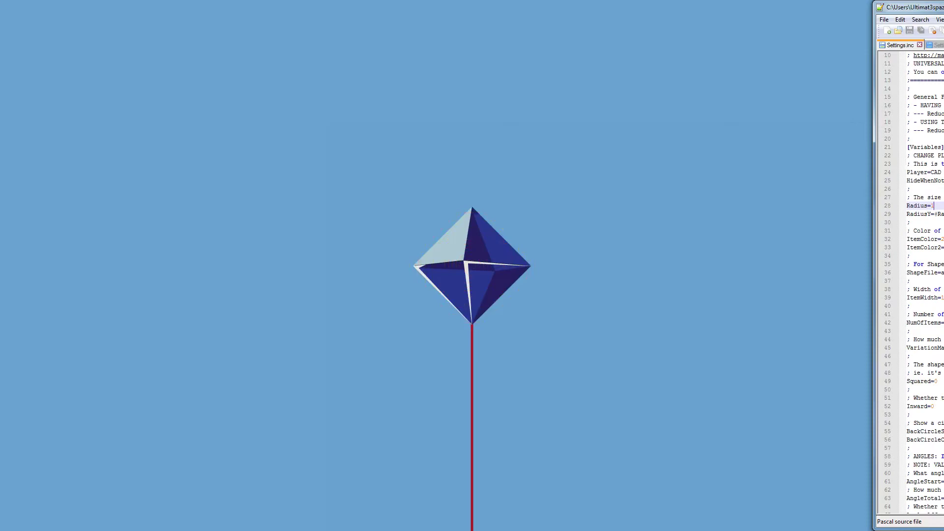
- Bring Notepad++ back to the right side and review the ItemColor line
left_click_drag(909, 7, 469, 23)
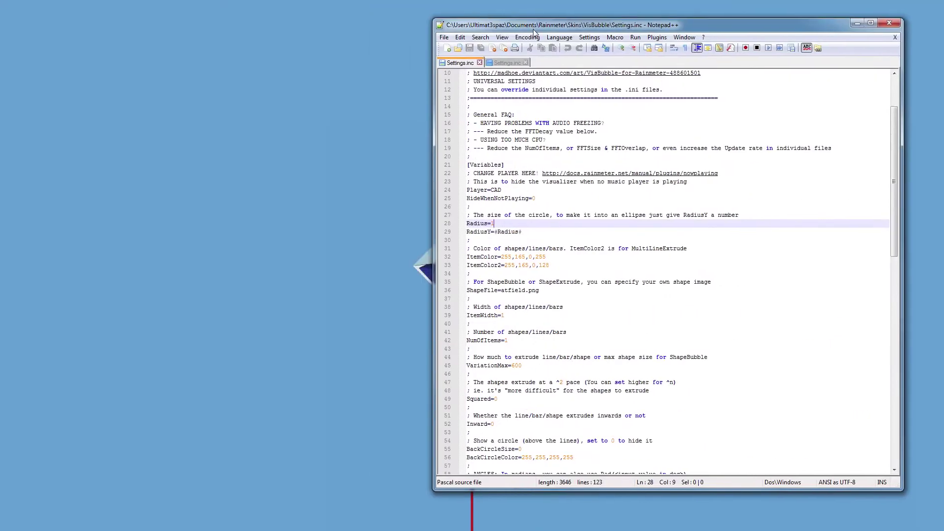
left_click_drag(534, 31, 574, 14)
left_click(621, 264)
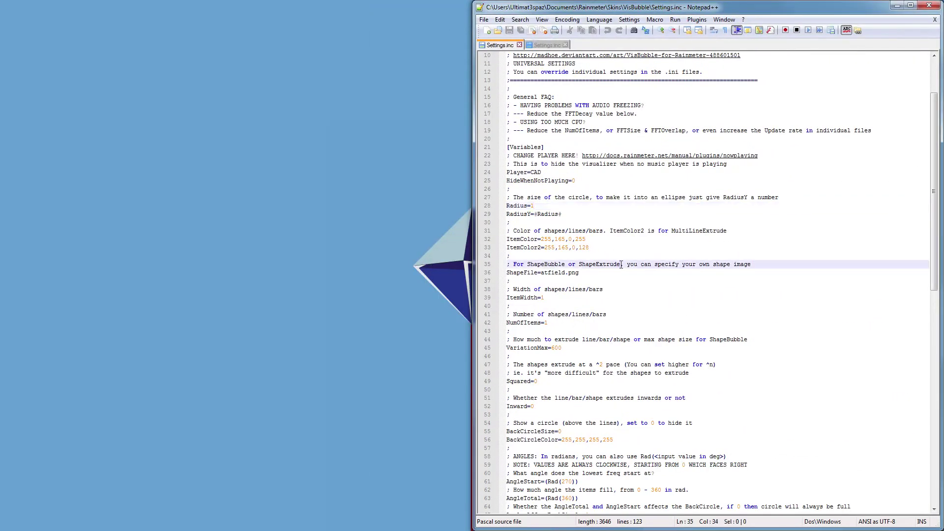
scroll(621, 264, "down", 1)
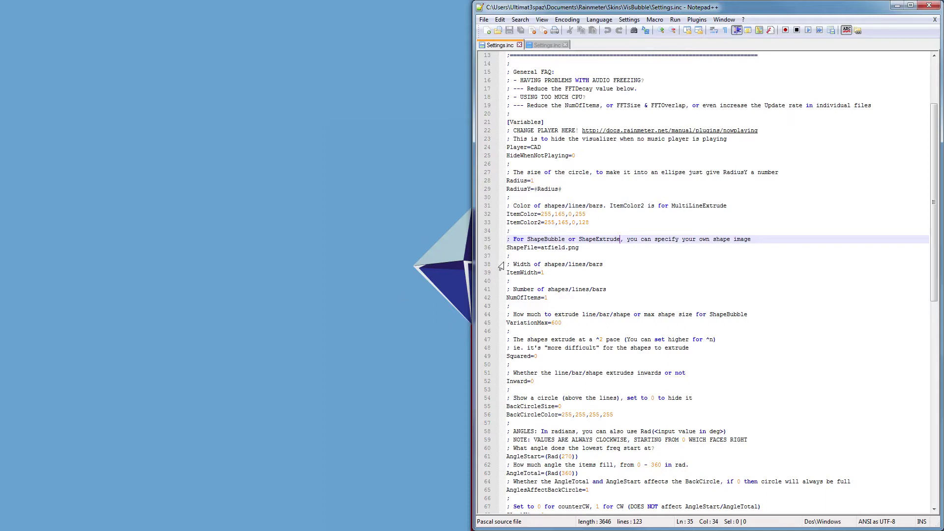
left_click(571, 213)
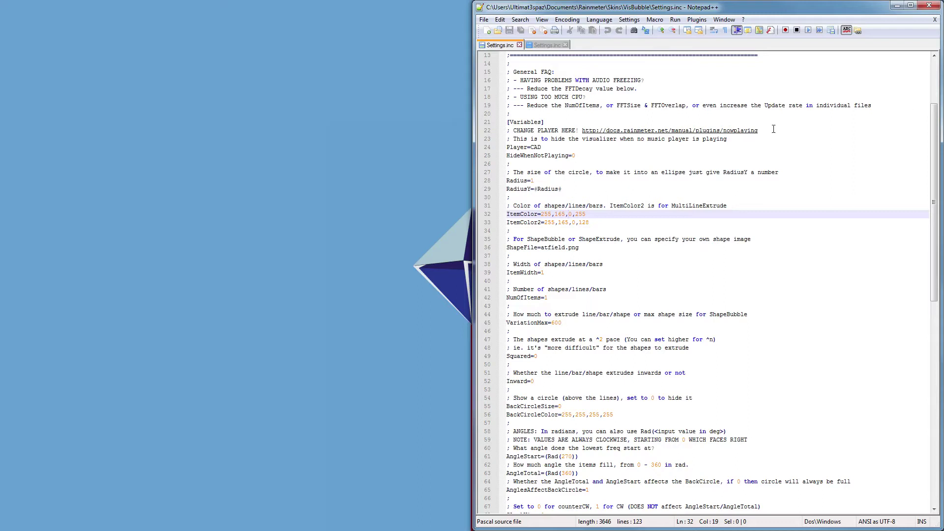
- Select the ShapeBubble comment and ShapeFile setting on lines 35–36, then place the cursor after ShapeFile=
left_click(582, 248)
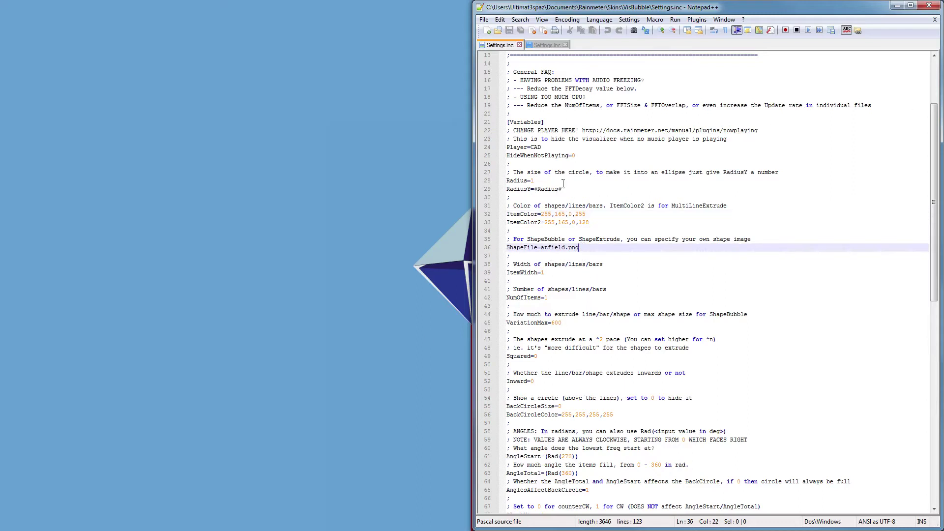
left_click(523, 243)
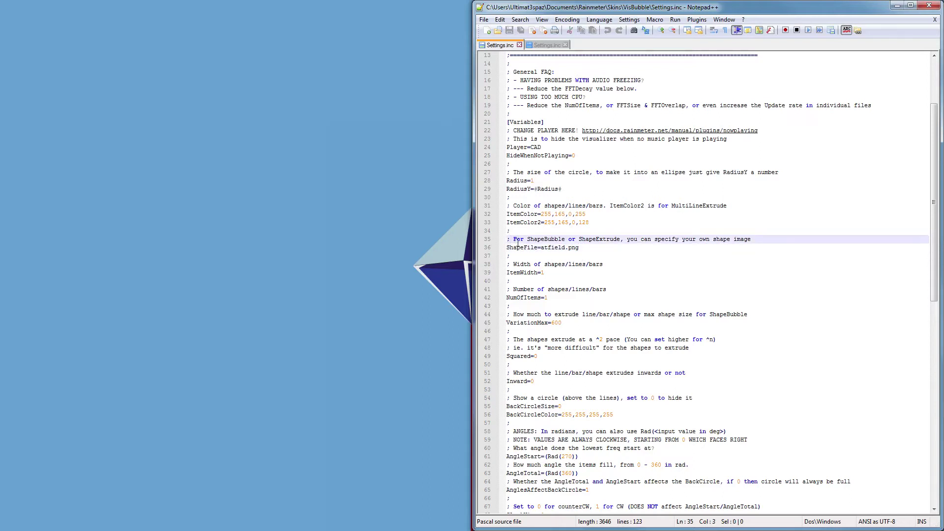
double_click(579, 247)
left_click_drag(581, 248, 501, 241)
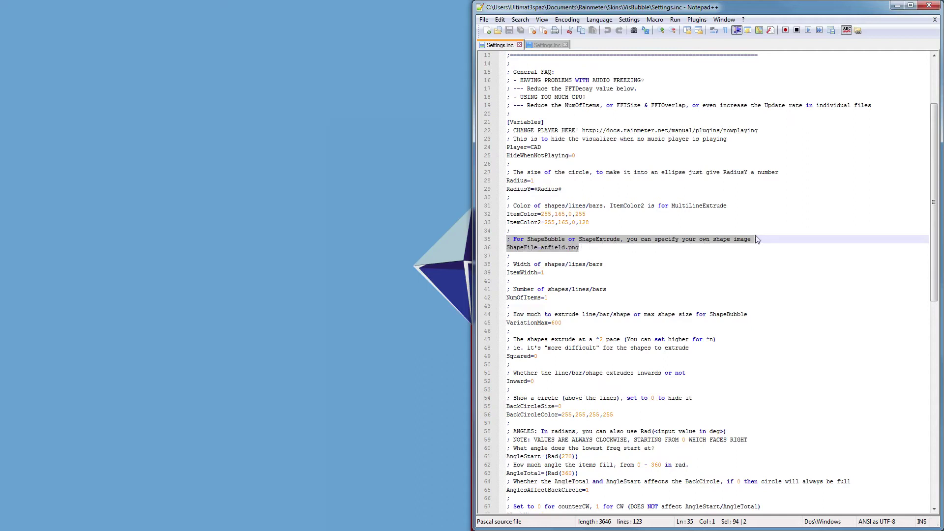
left_click(542, 249)
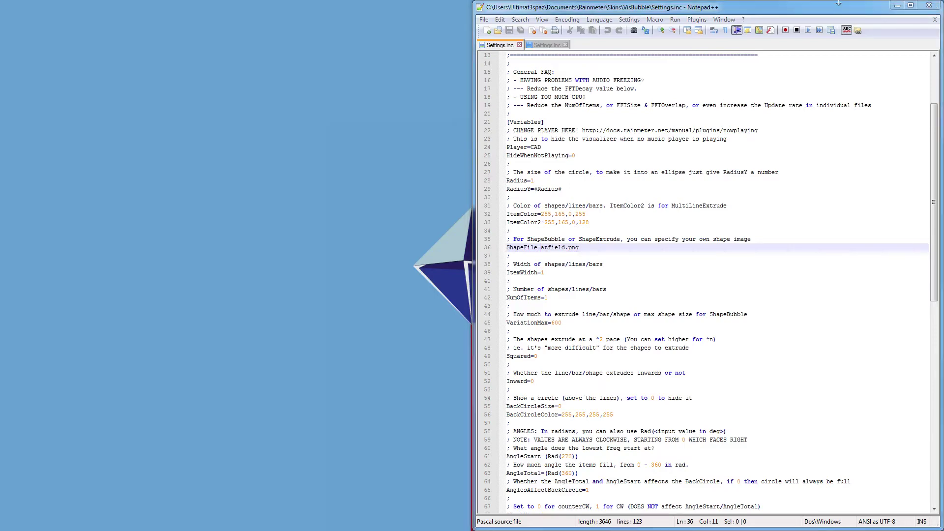
- Browse Explorer to Documents\Rainmeter\Skins\VisBubble and open atfield.png in the image viewer
key("super+e")
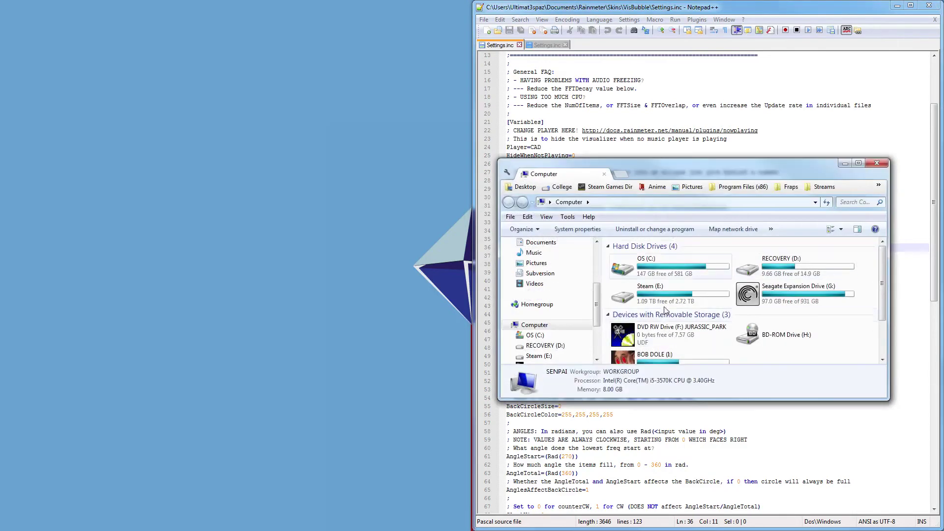
left_click(691, 186)
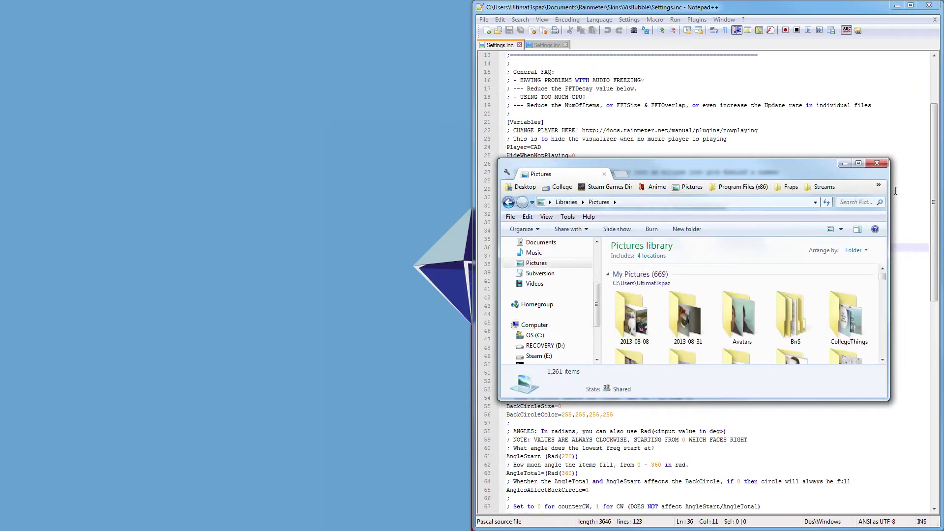
left_click(878, 185)
left_click(856, 251)
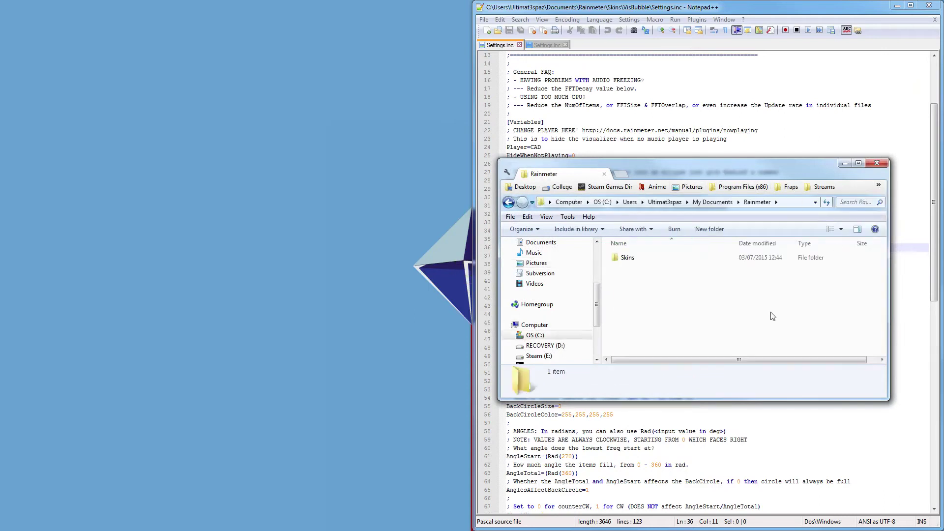
double_click(661, 259)
scroll(675, 317, "down", 5)
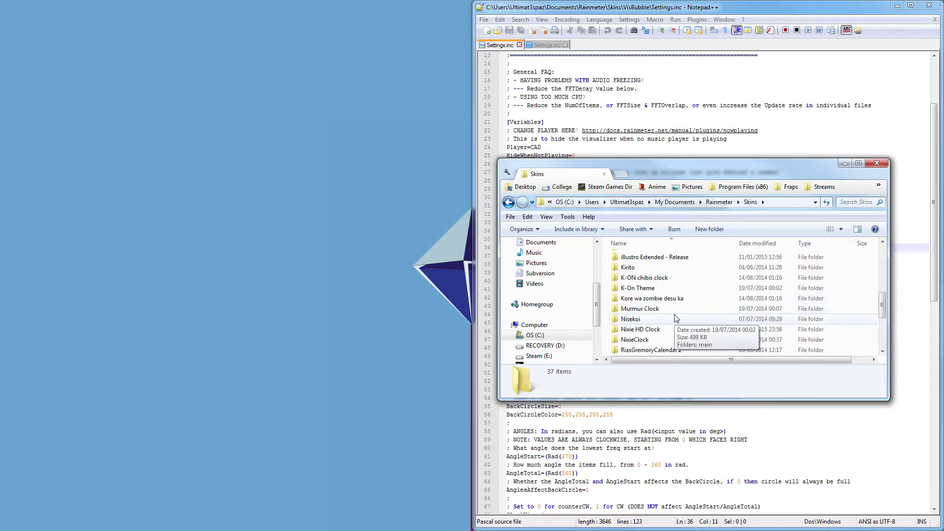
scroll(675, 318, "down", 3)
double_click(649, 339)
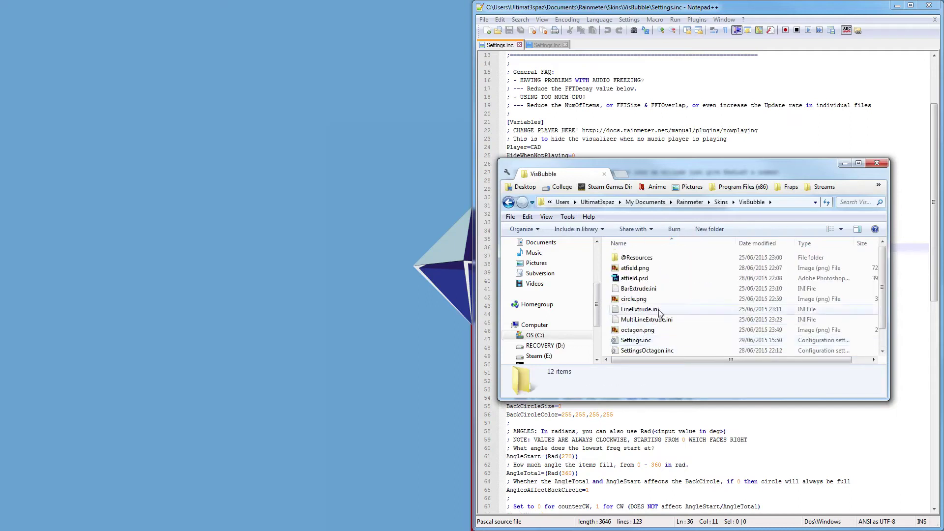
left_click(634, 268)
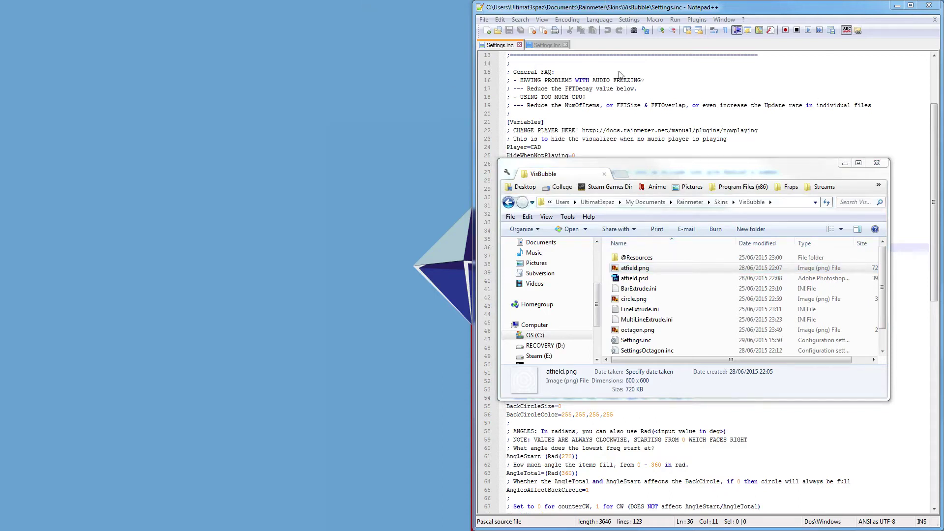
key("Return")
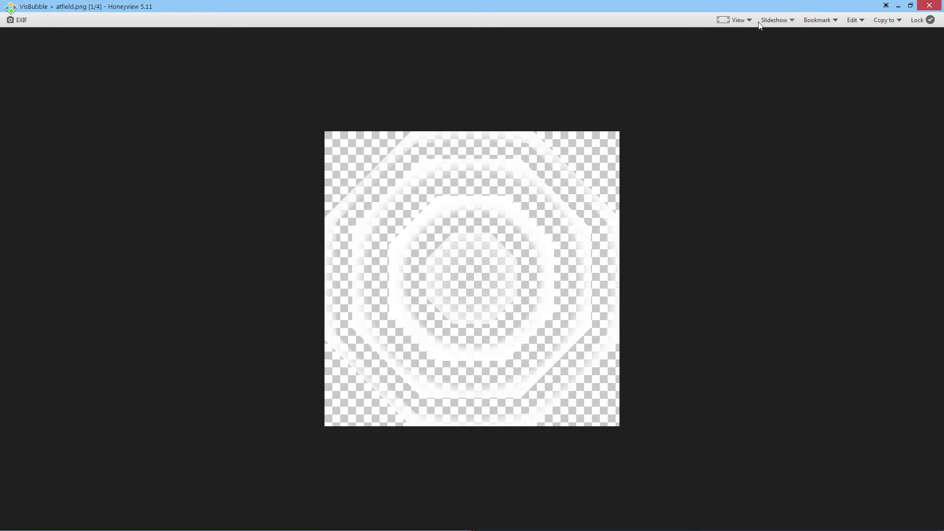
- Take Honeyview out of full-screen, leaving its viewing size options unchanged
left_click(739, 25)
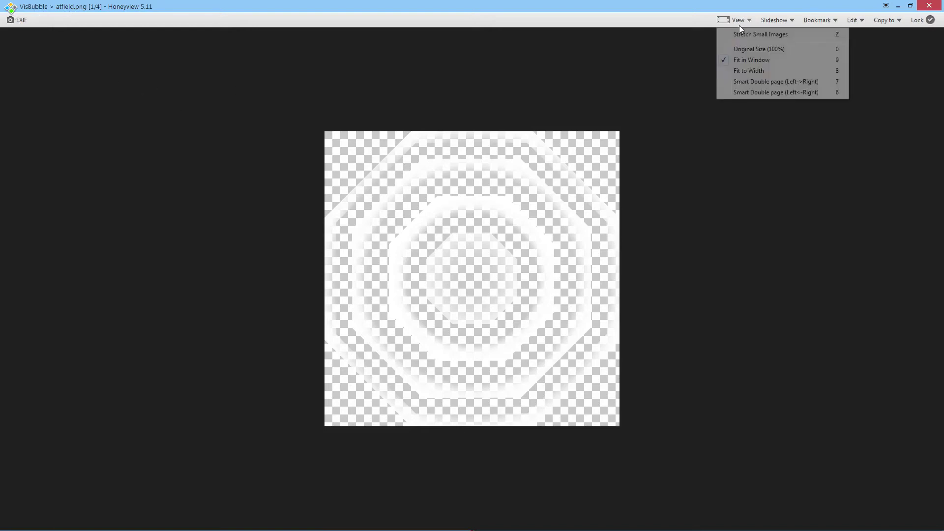
left_click(525, 243)
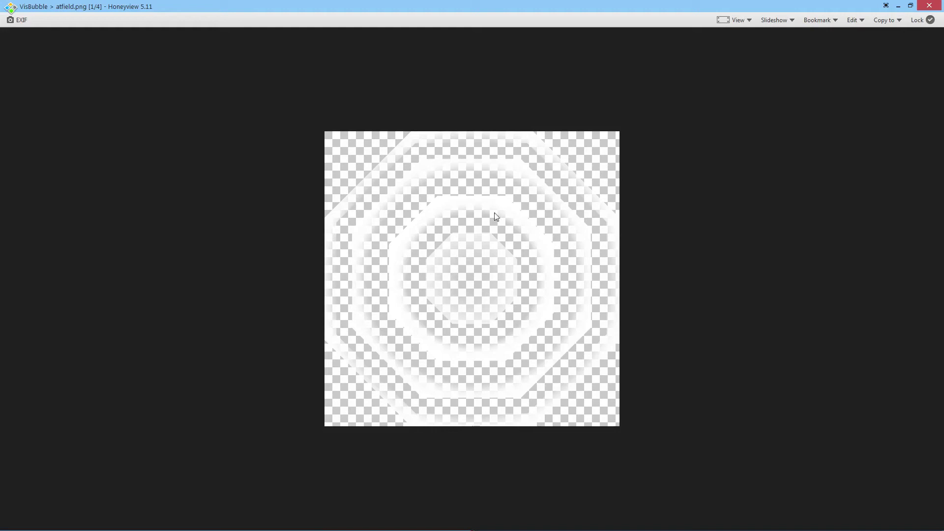
double_click(455, 23)
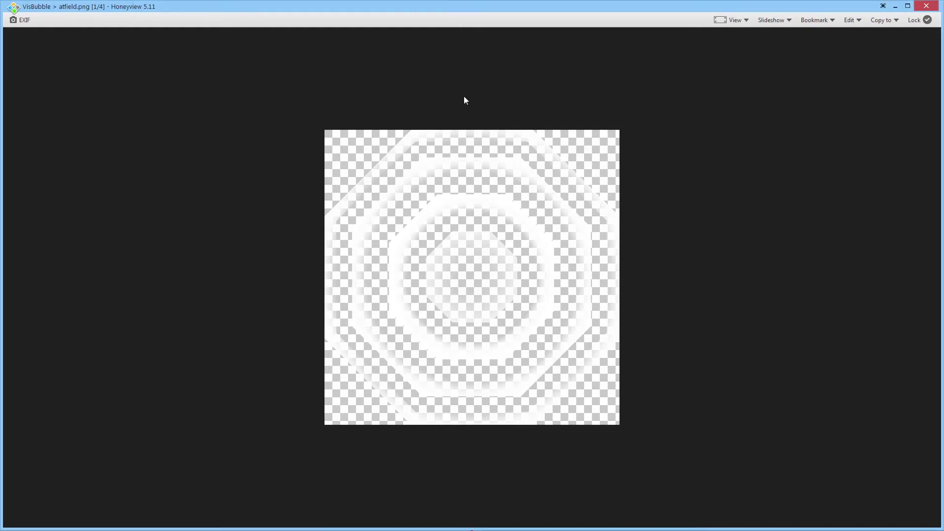
- Snap the viewer left beside Settings.inc, highlight ItemColor 255,165,0,255, then minimise the viewer
left_click_drag(441, 5, 1, 47)
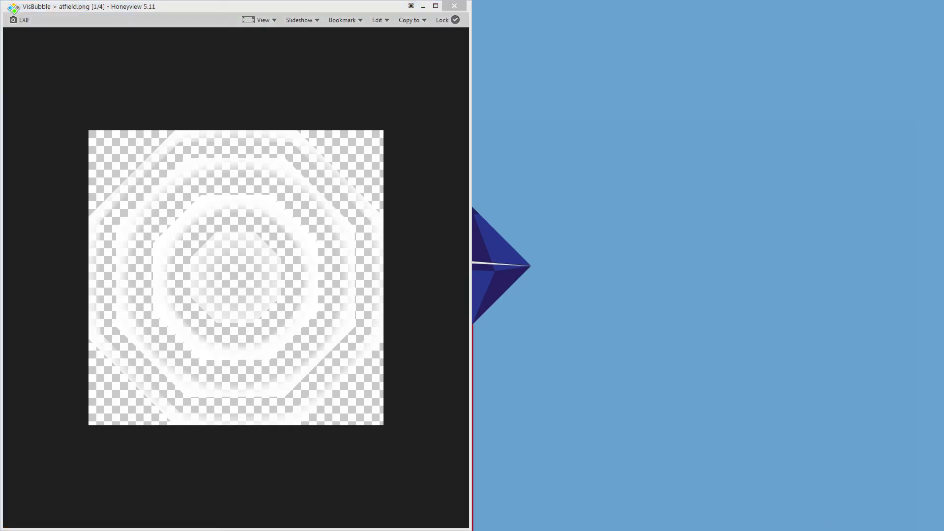
key("alt+Tab")
left_click_drag(586, 215, 543, 215)
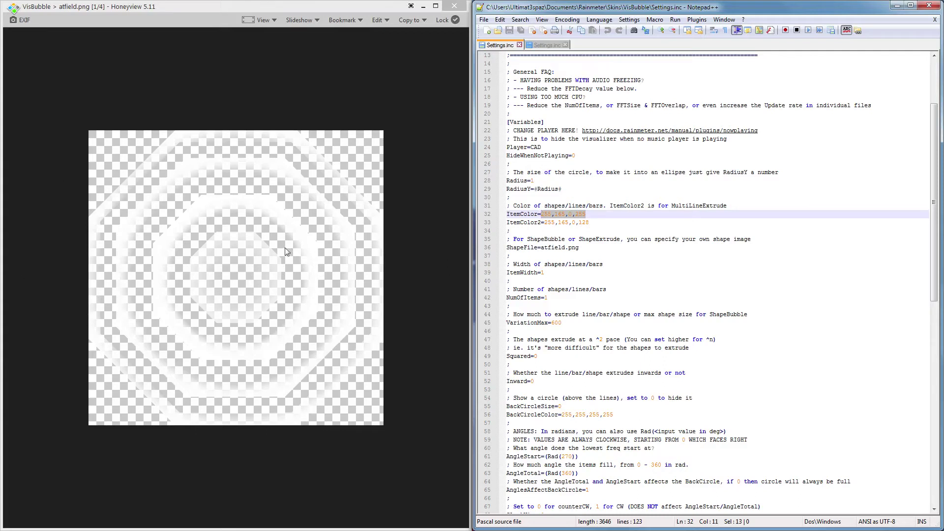
left_click(230, 252)
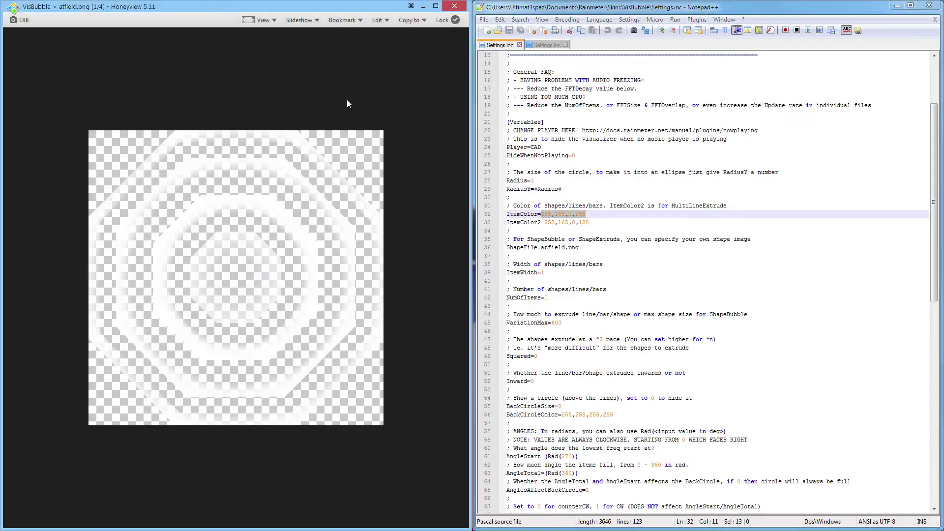
left_click(423, 6)
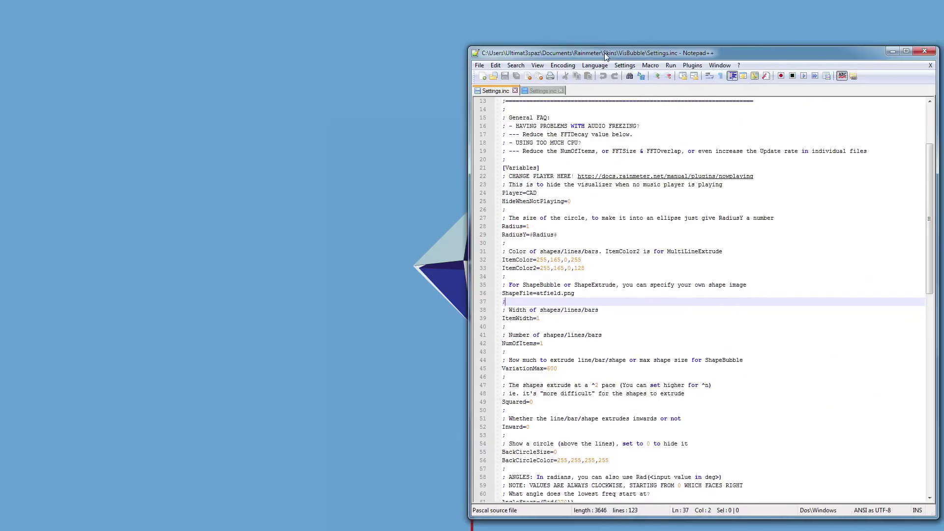
left_click(608, 246)
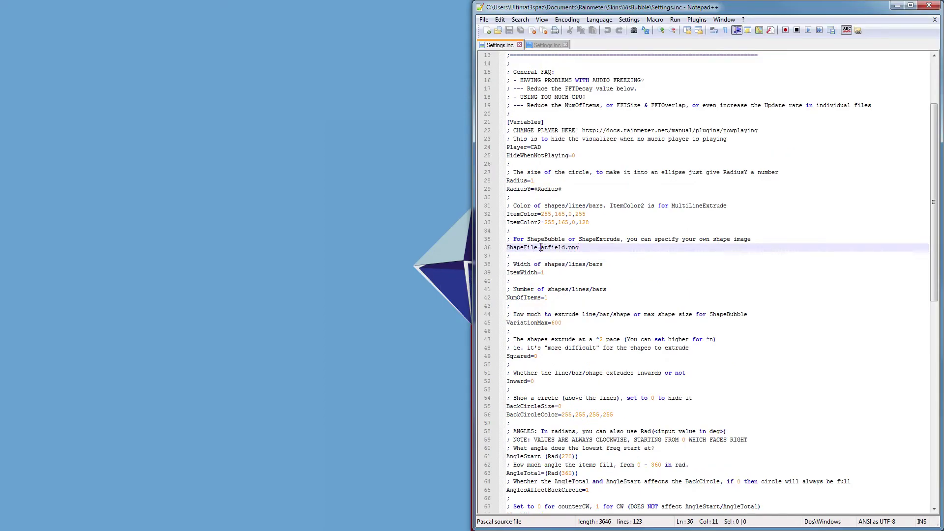
left_click_drag(541, 248, 580, 248)
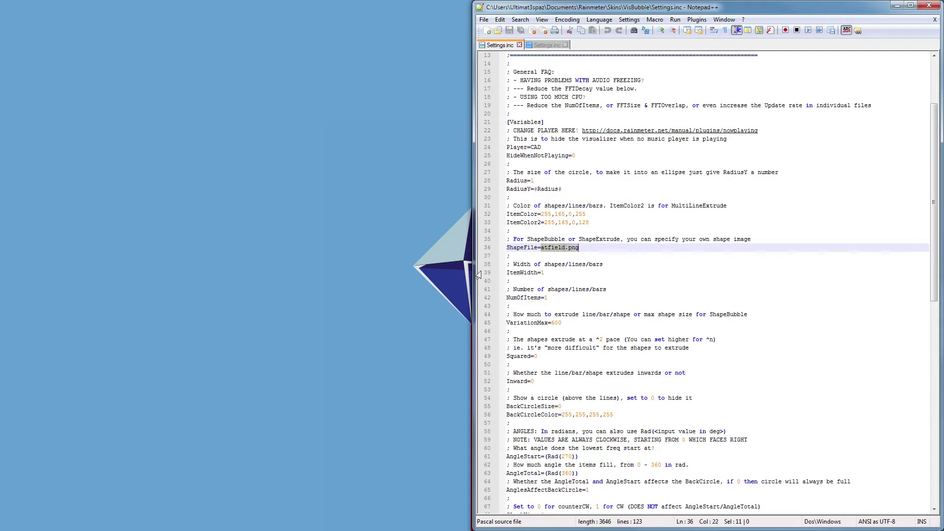
left_click(570, 273)
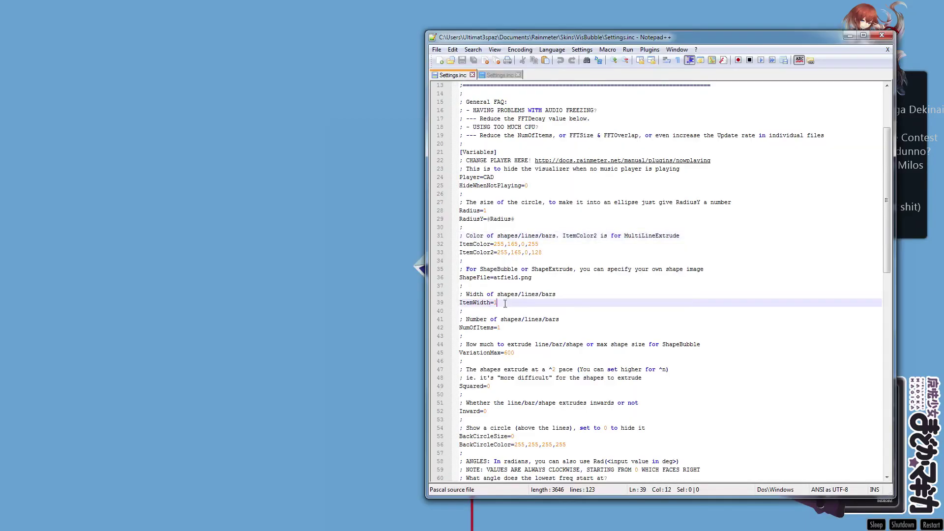
- Set ItemWidth to 0, save Settings.inc, and slide the editor off-screen for a screen capture
key("BackSpace")
type("0")
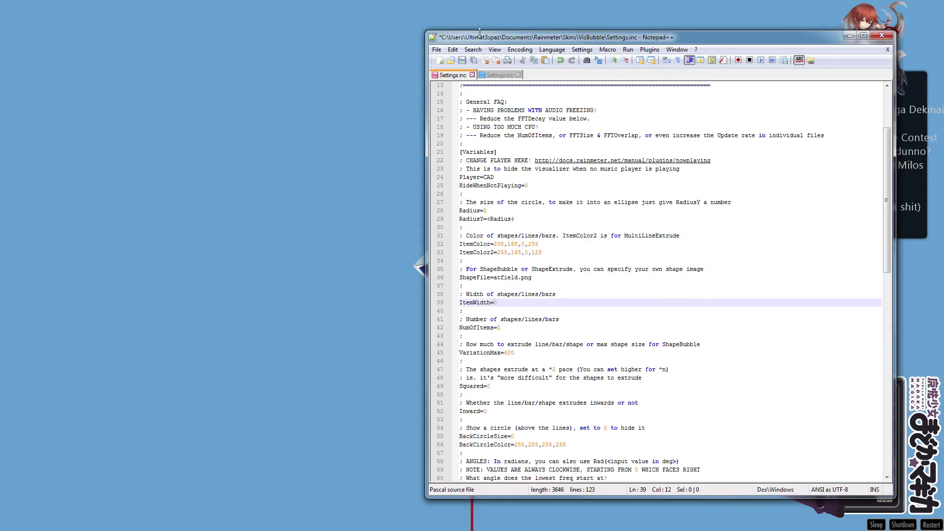
key("ctrl+s")
left_click_drag(455, 39, 916, 55)
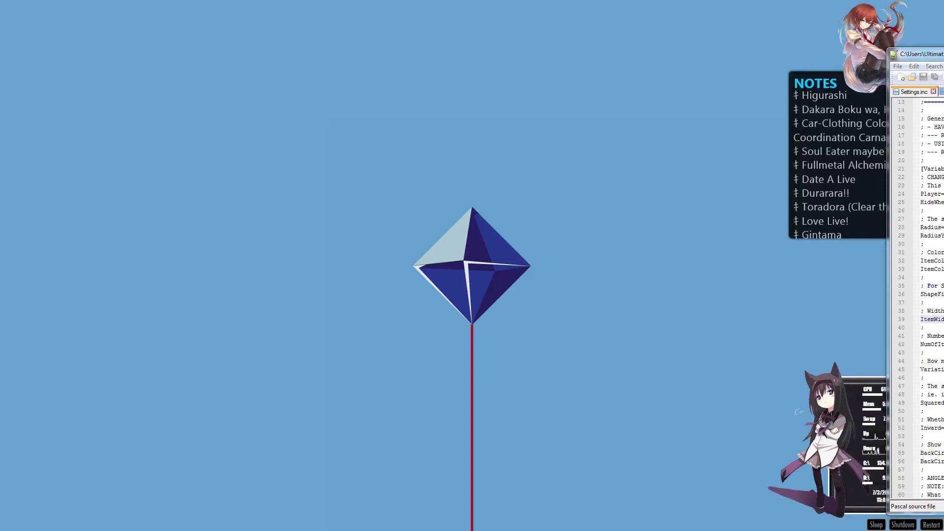
key("Print")
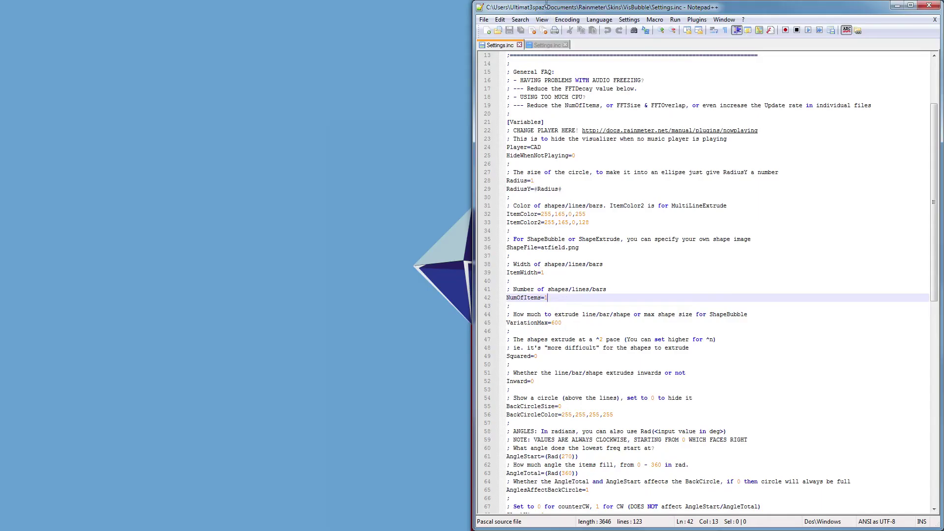
- Bring Notepad++ back onto the right half and look over the Radius and VariationMax lines
mouse_move(550, 10)
left_mouse_down()
mouse_move(815, 10)
mouse_move(536, 12)
mouse_move(550, 12)
left_mouse_up()
left_click(554, 181)
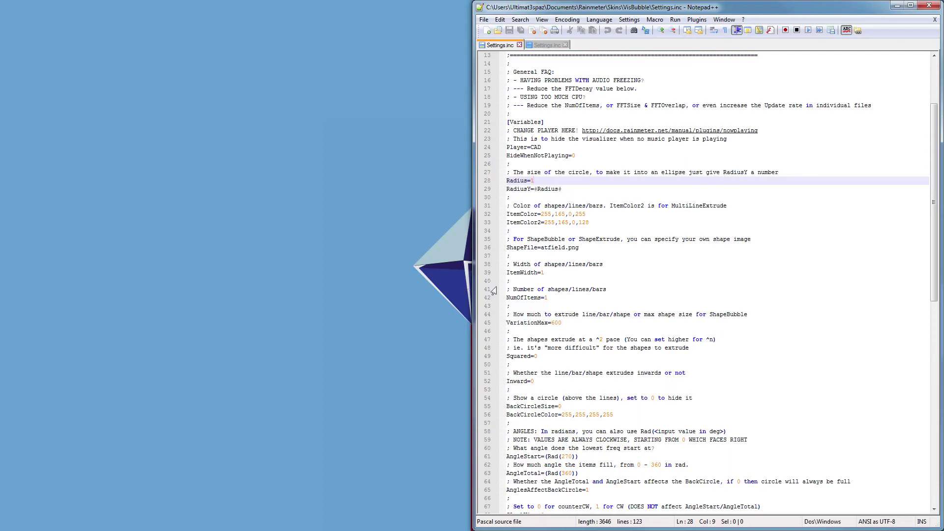
left_click_drag(568, 322, 556, 325)
left_click(559, 325)
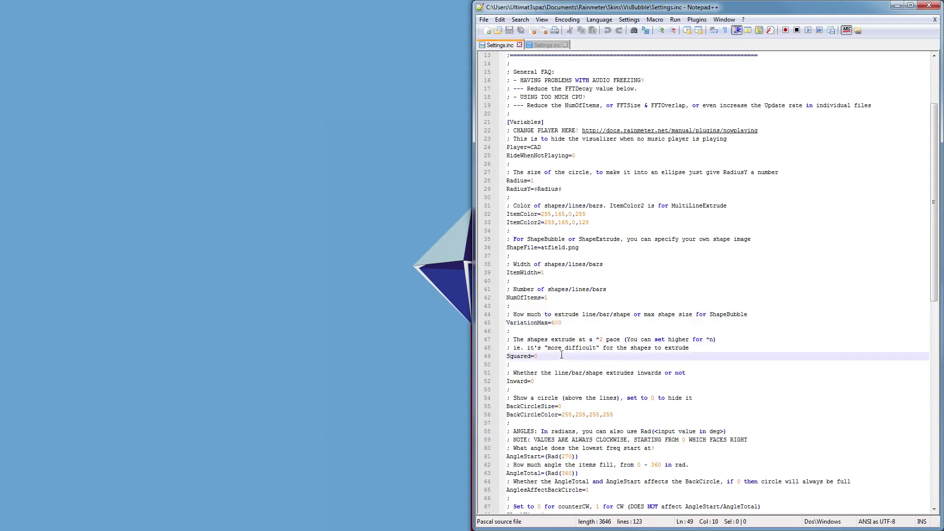
- Glance at the VisBubble2 Settings.inc tab, return to VisBubble's copy, and scroll down
left_click(549, 44)
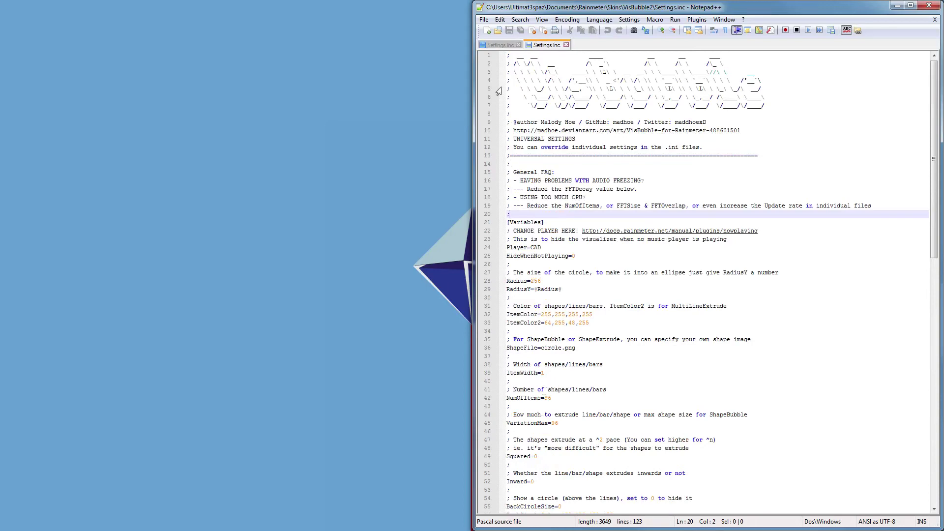
left_click(506, 45)
scroll(615, 335, "down", 2)
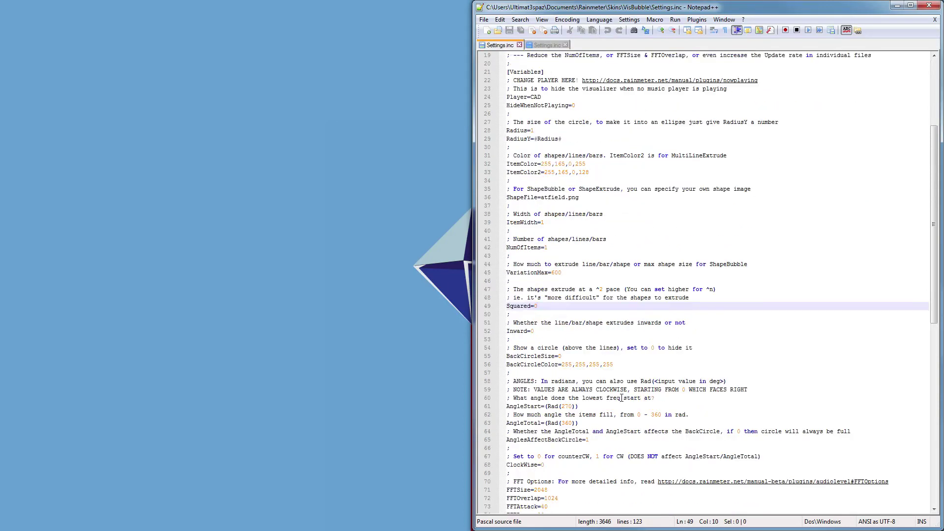
scroll(621, 397, "down", 10)
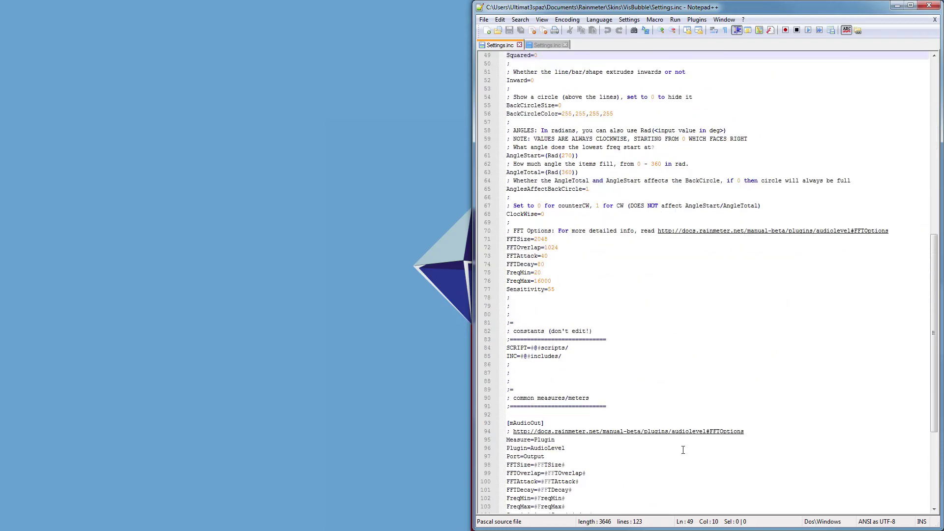
scroll(682, 449, "down", 3)
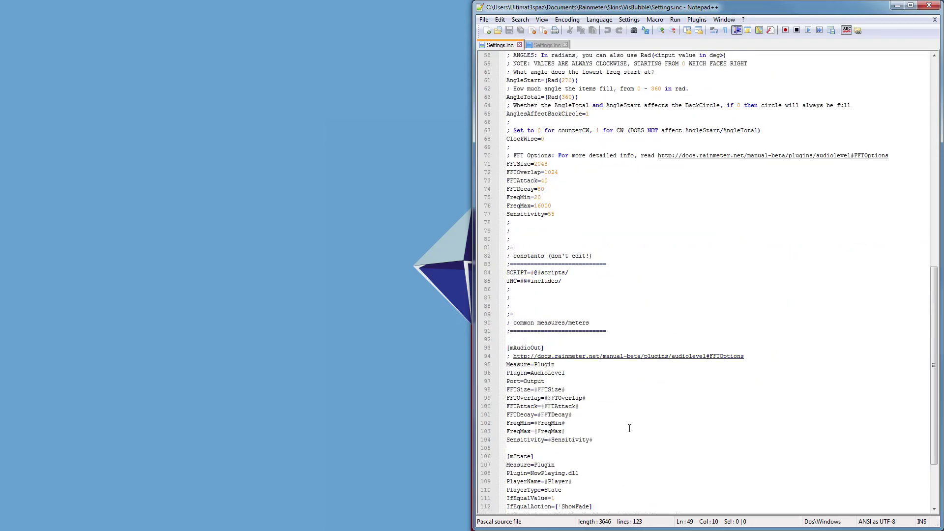
- Review the constants and common measures sections, then move the editor off the visualizer
left_click_drag(513, 256, 713, 481)
left_click(710, 448)
scroll(708, 446, "up", 3)
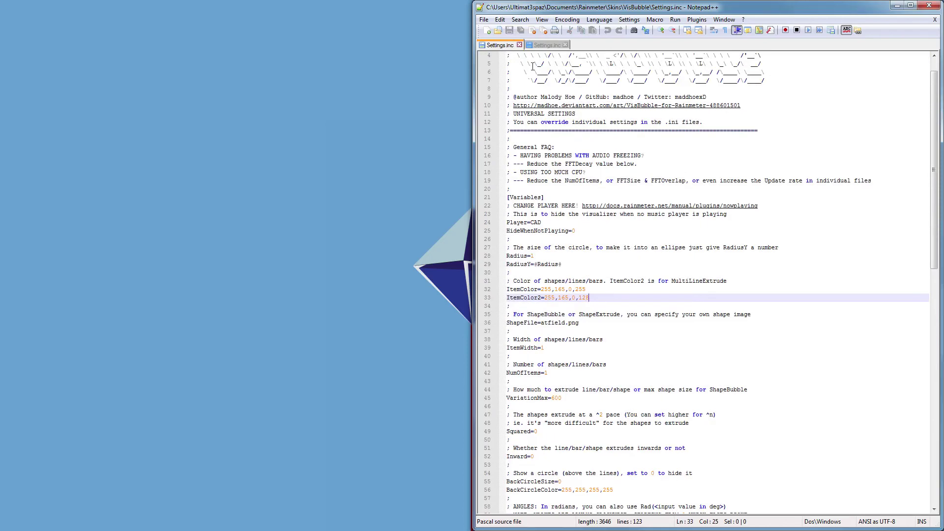
left_click_drag(553, 8, 622, 65)
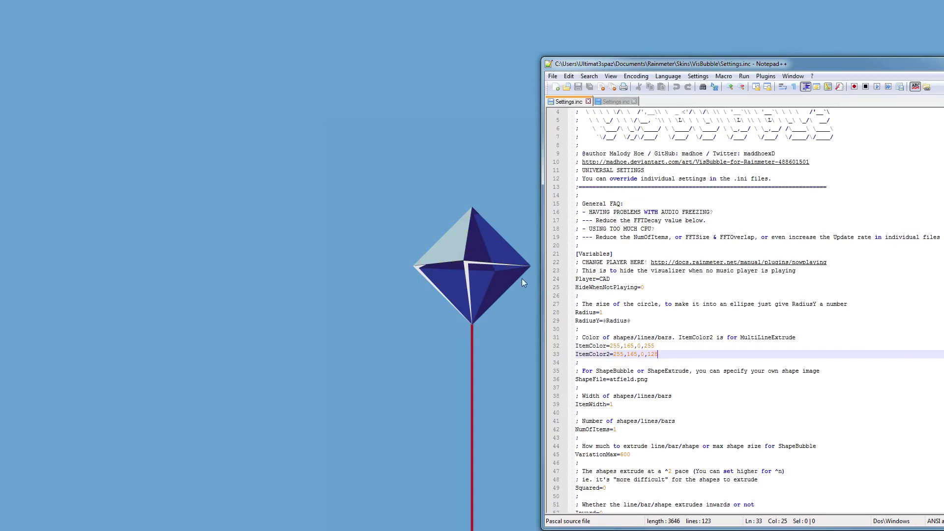
- Switch the VisBubble skin to another variant, then to MultiLineExtrude.ini
right_click(435, 249)
mouse_move(487, 296)
left_click(560, 312)
right_click(409, 219)
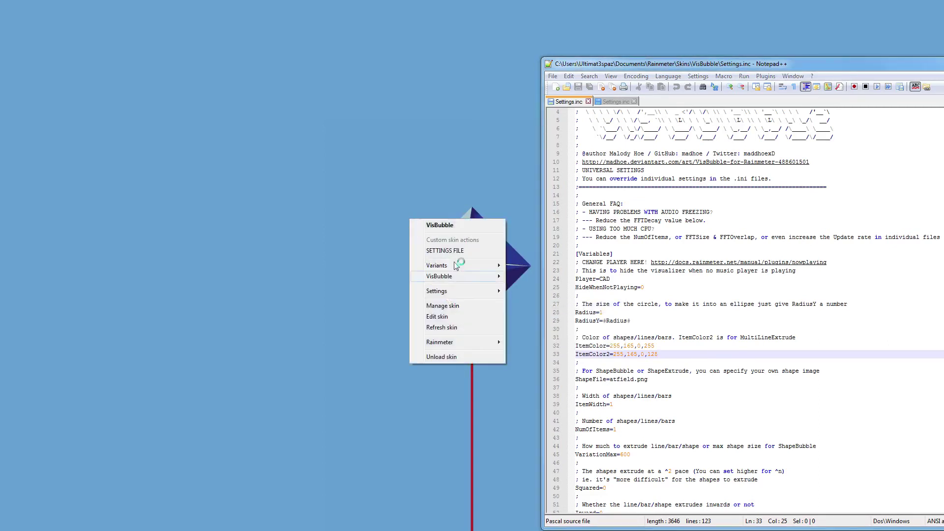
mouse_move(492, 266)
left_click(531, 290)
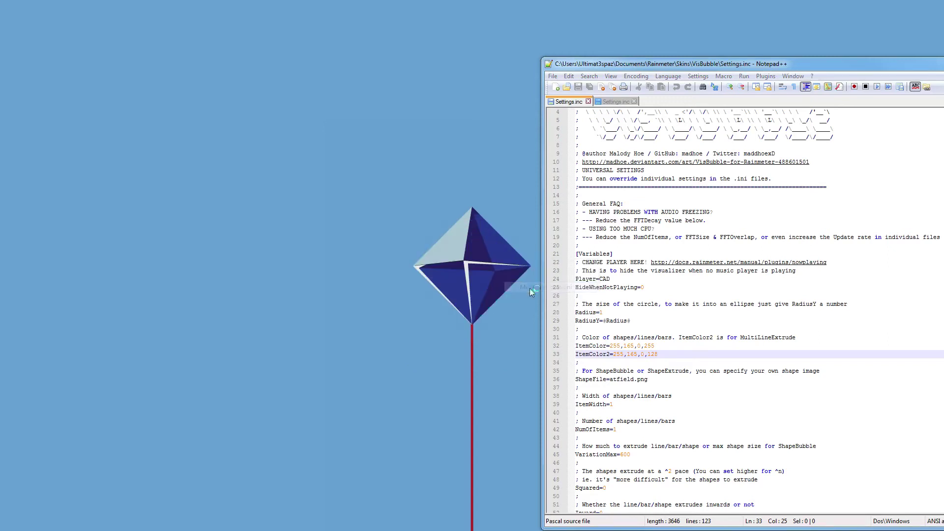
- Load the ShapeExtrude.ini variant, then settle on ShapeBubble.ini with orange octagon rings
right_click(417, 220)
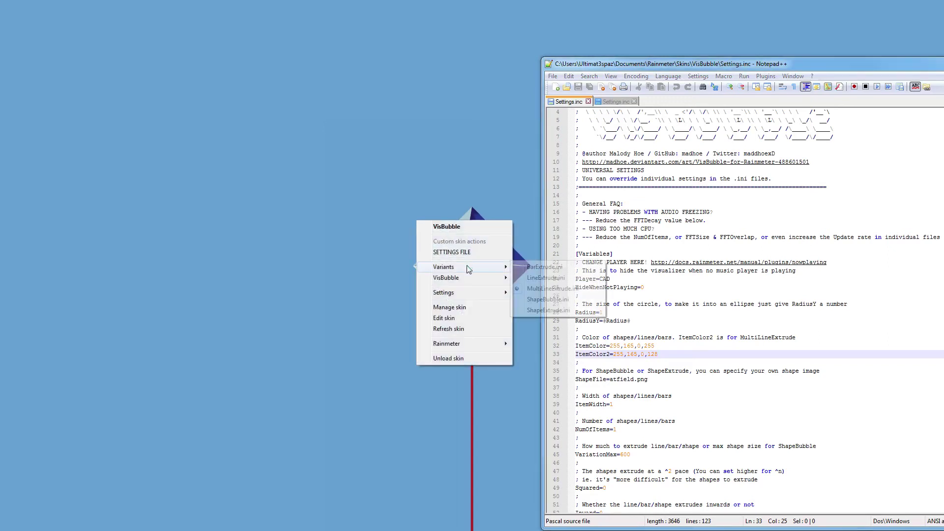
mouse_move(467, 266)
left_click(542, 311)
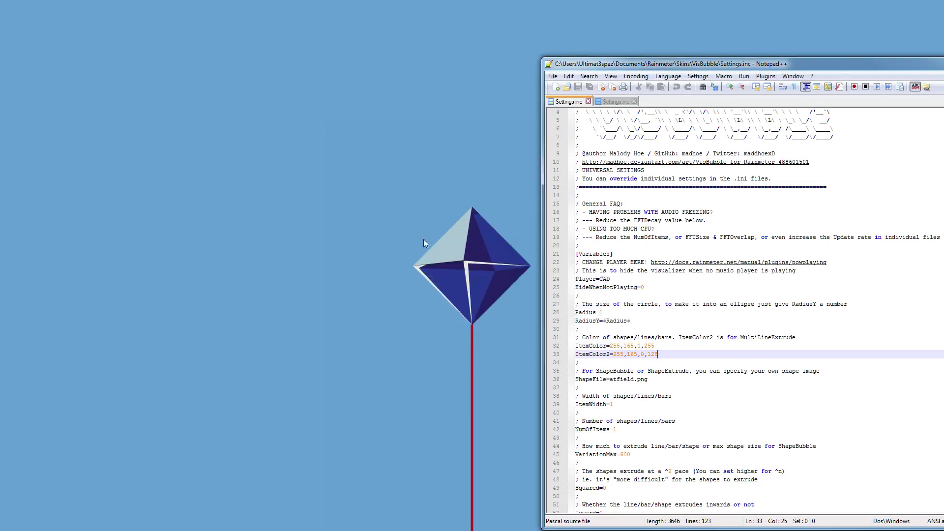
right_click(392, 188)
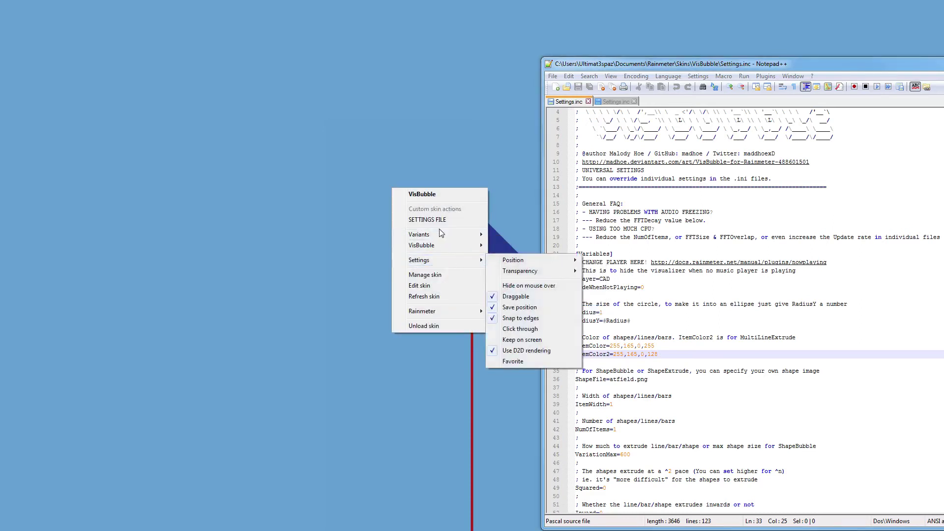
mouse_move(439, 234)
left_click(517, 266)
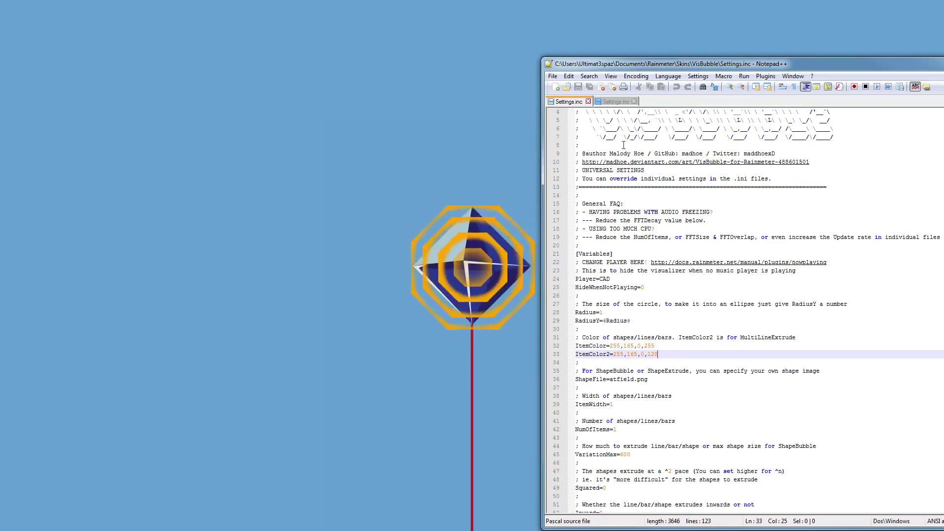
- Move the editor further right and play the Guile Stage track from the Music library
left_click_drag(589, 63, 671, 49)
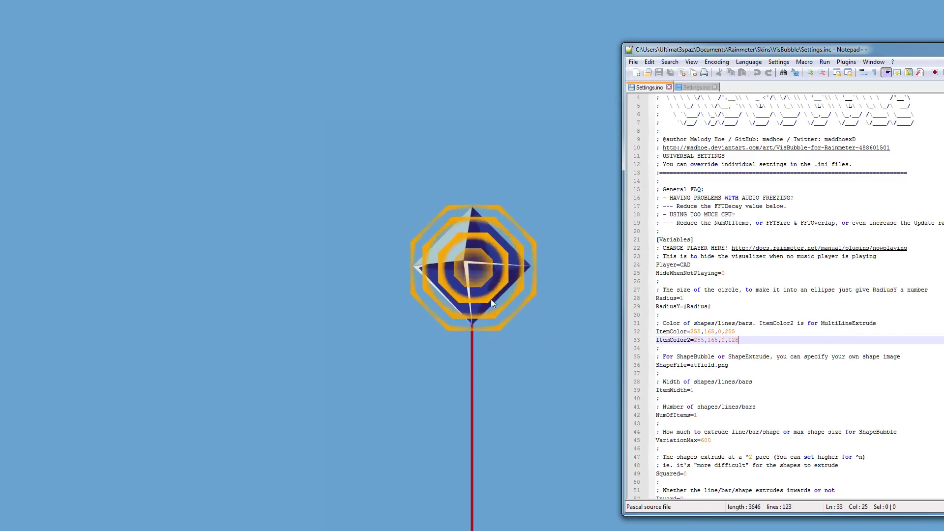
key("alt+Tab")
left_click(706, 295)
double_click(706, 290)
right_click(474, 274)
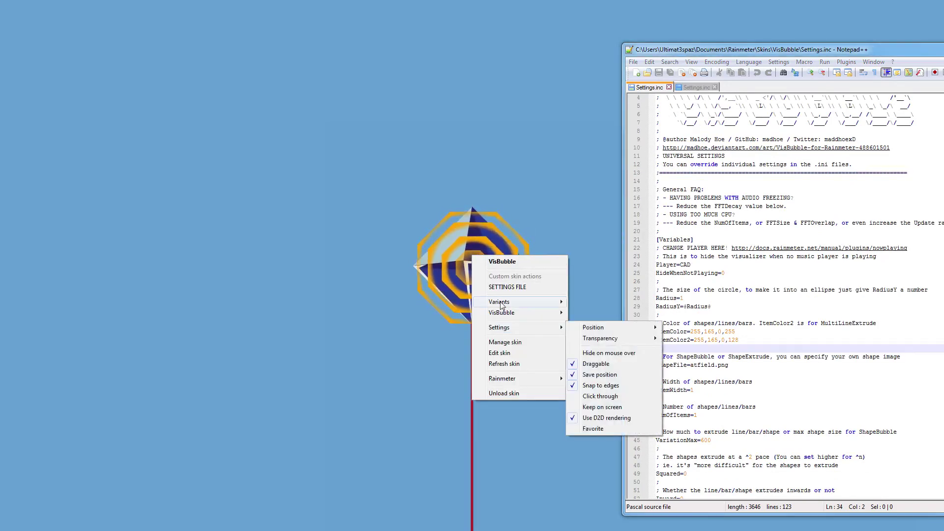
mouse_move(500, 304)
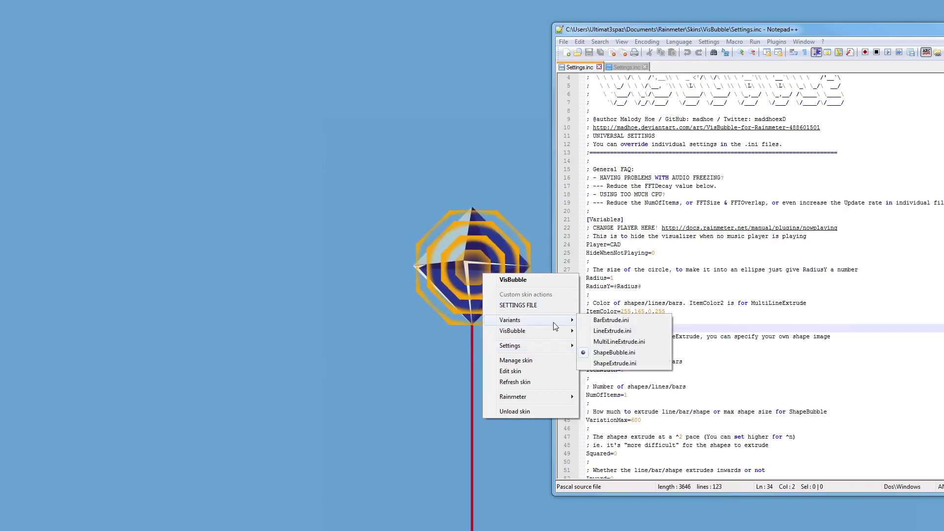
mouse_move(564, 333)
mouse_move(540, 345)
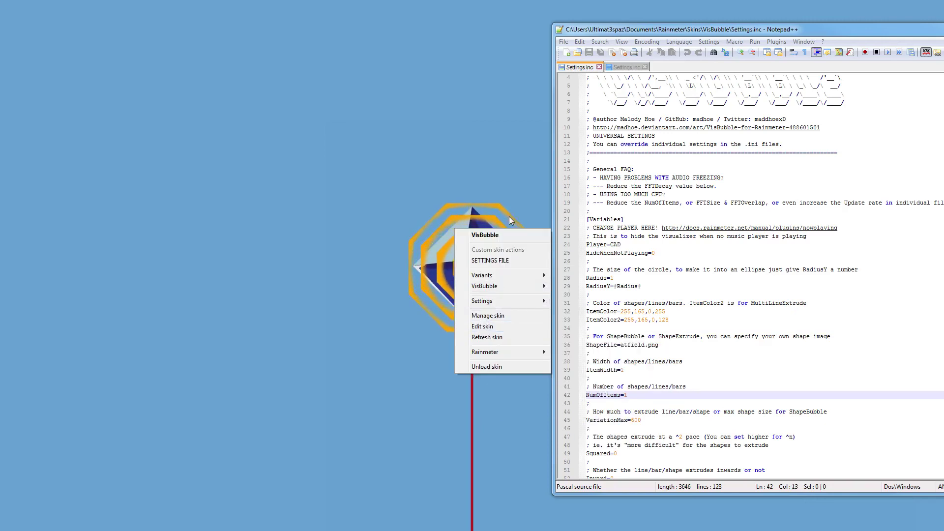
- Dismiss the VisBubble skin's context menu by clicking outside it
left_click(509, 216)
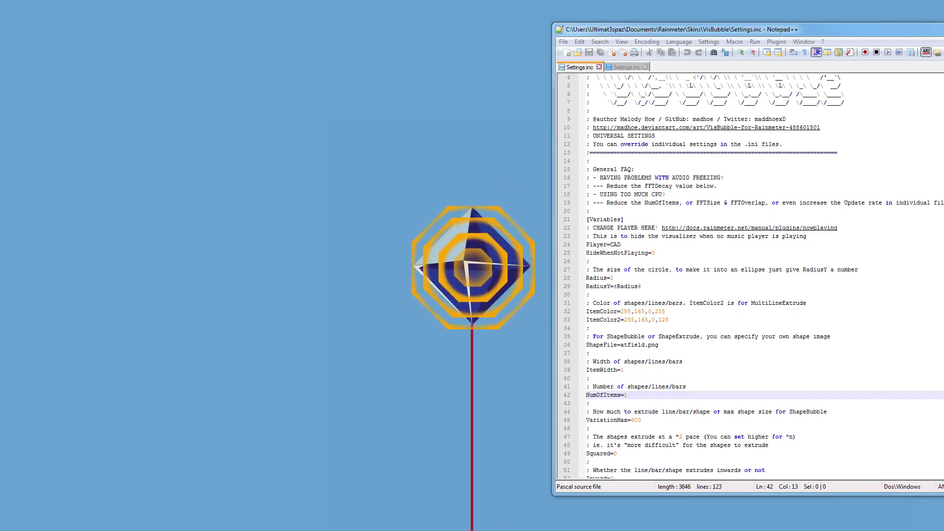
- Navigate Explorer via the Rainmeter favourite into Skins\VisBubble2
key("alt+Tab")
left_click(878, 185)
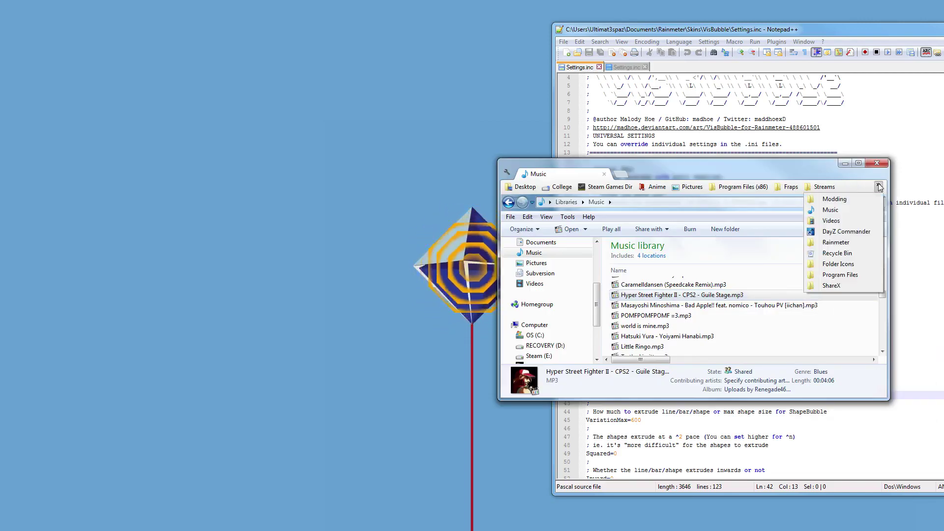
left_click(839, 247)
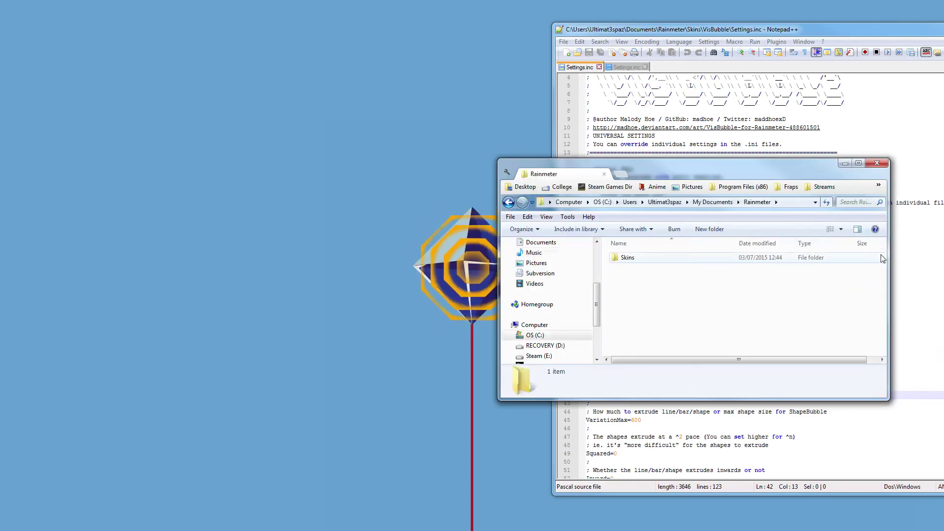
double_click(628, 256)
scroll(651, 332, "down", 4)
scroll(652, 333, "down", 5)
double_click(639, 349)
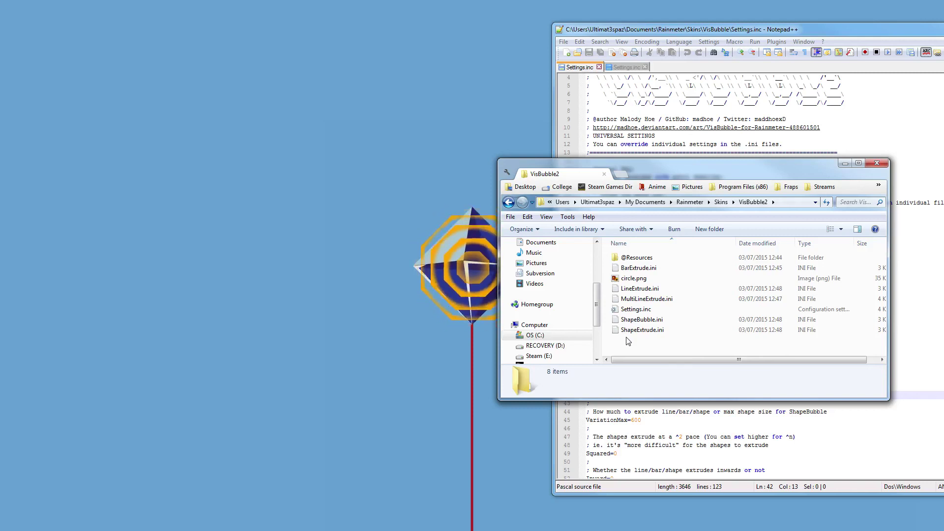
- Open Skins in a new tab, enter the VisBubble folder, and select atfield.png
middle_click(719, 203)
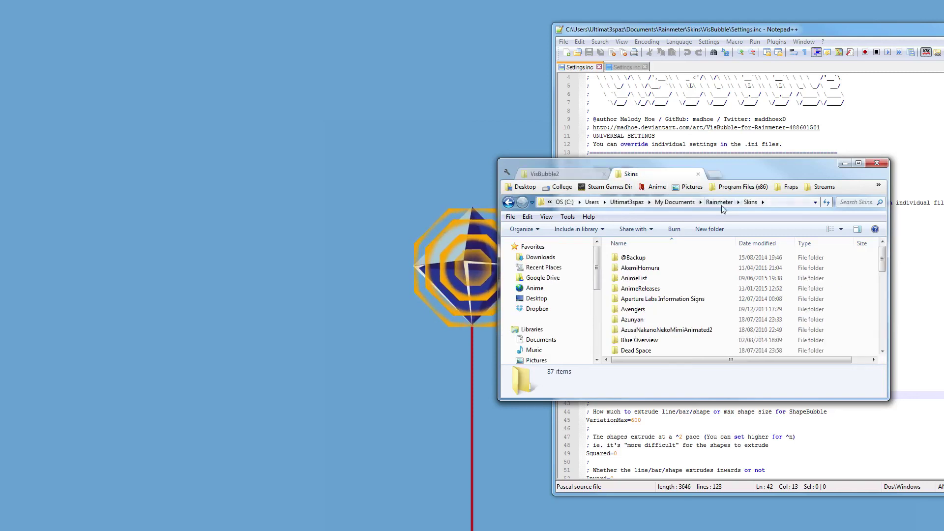
left_click_drag(882, 258, 883, 346)
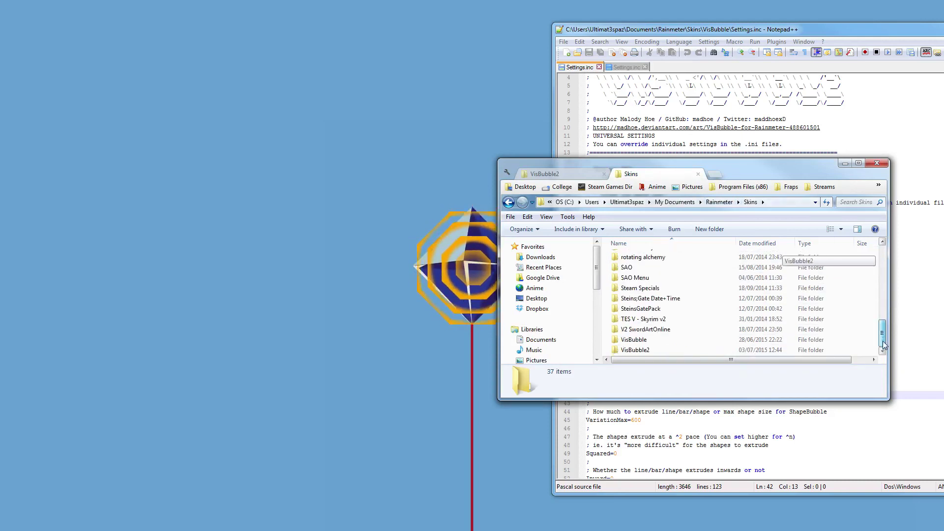
double_click(710, 339)
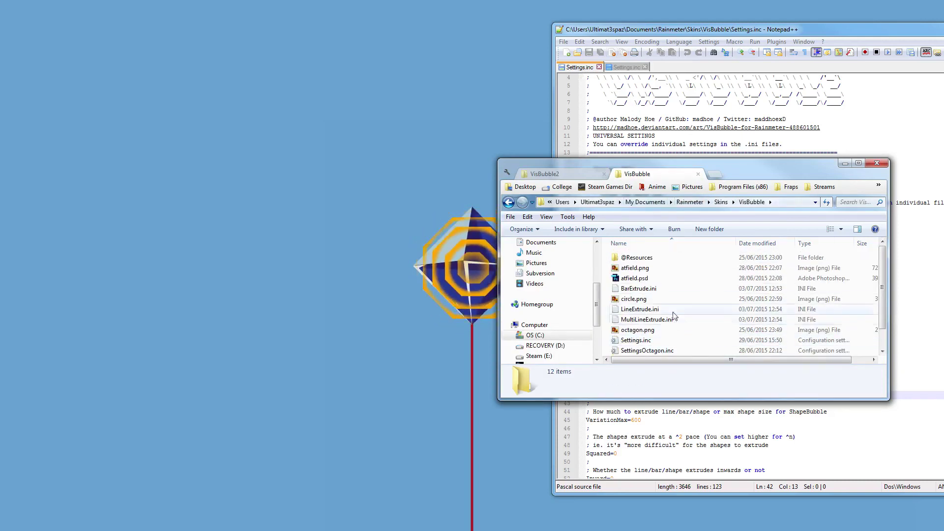
left_click(630, 272)
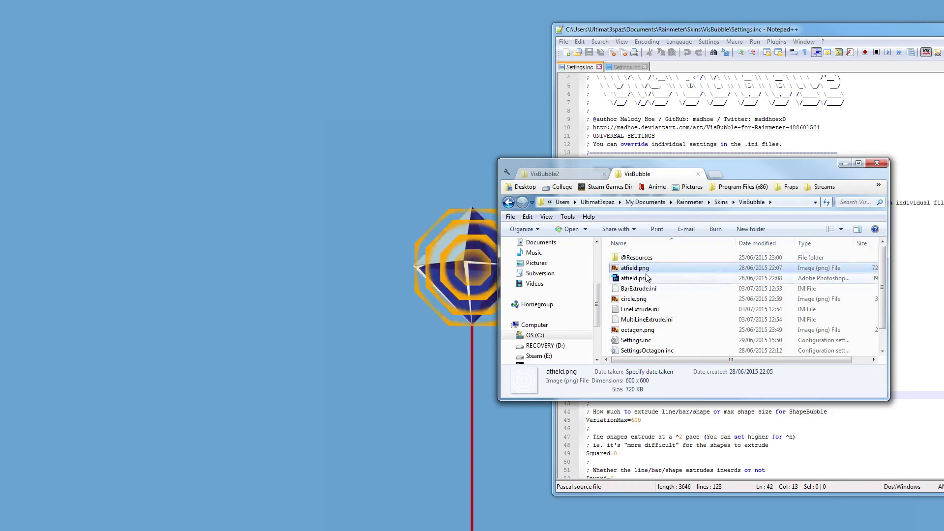
- Close Explorer, then scroll through Settings.inc in Notepad++ and back up to the top
scroll(680, 333, "down", 1)
key("alt+F4")
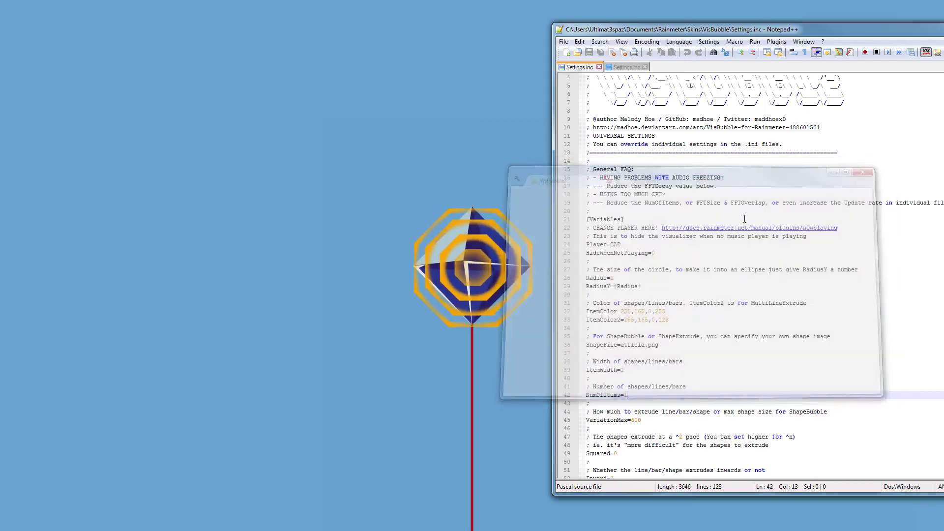
left_click(704, 303)
scroll(702, 304, "down", 7)
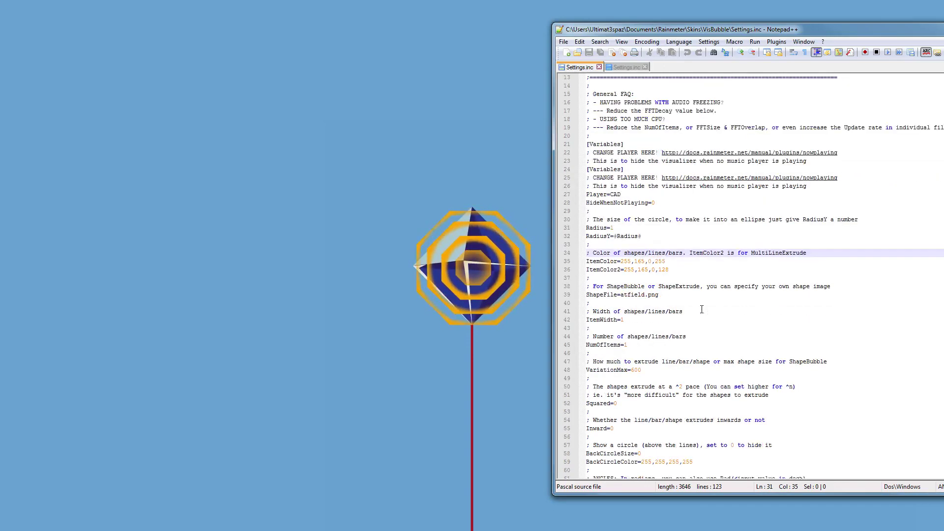
scroll(700, 309, "down", 5)
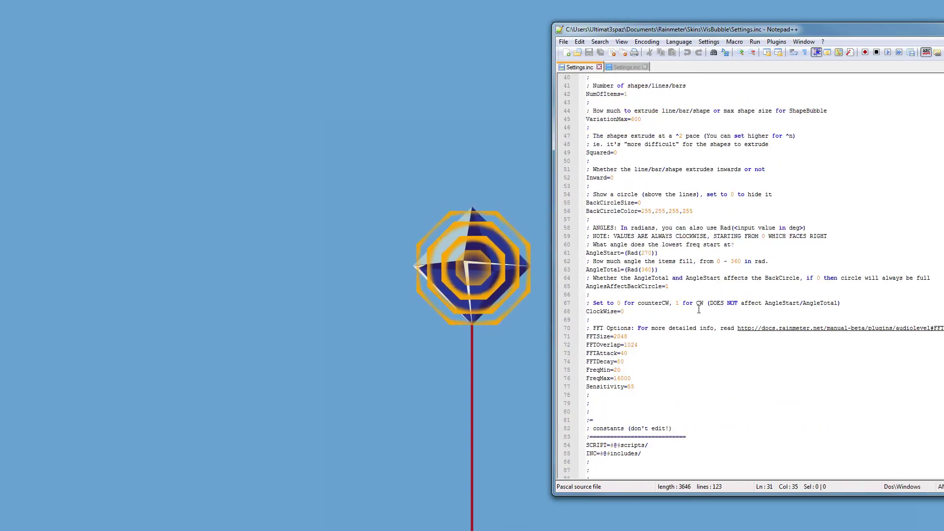
scroll(698, 308, "up", 13)
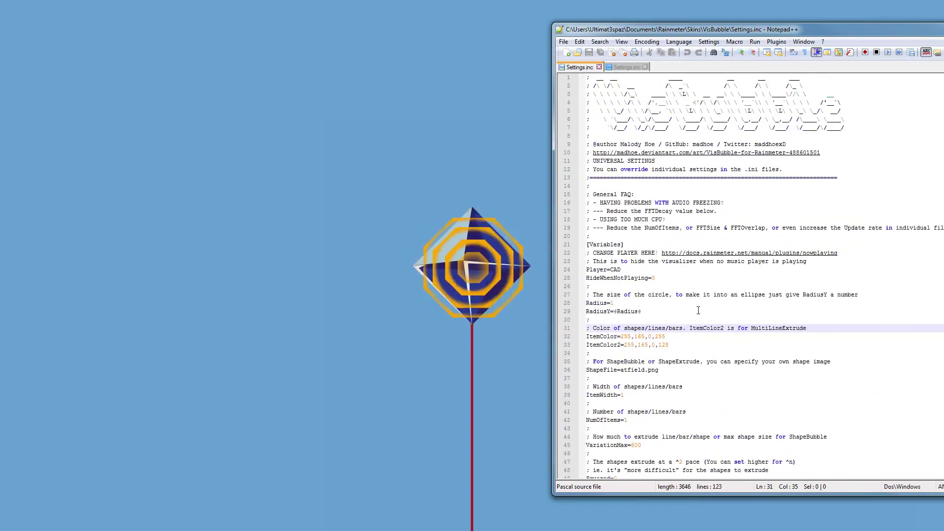